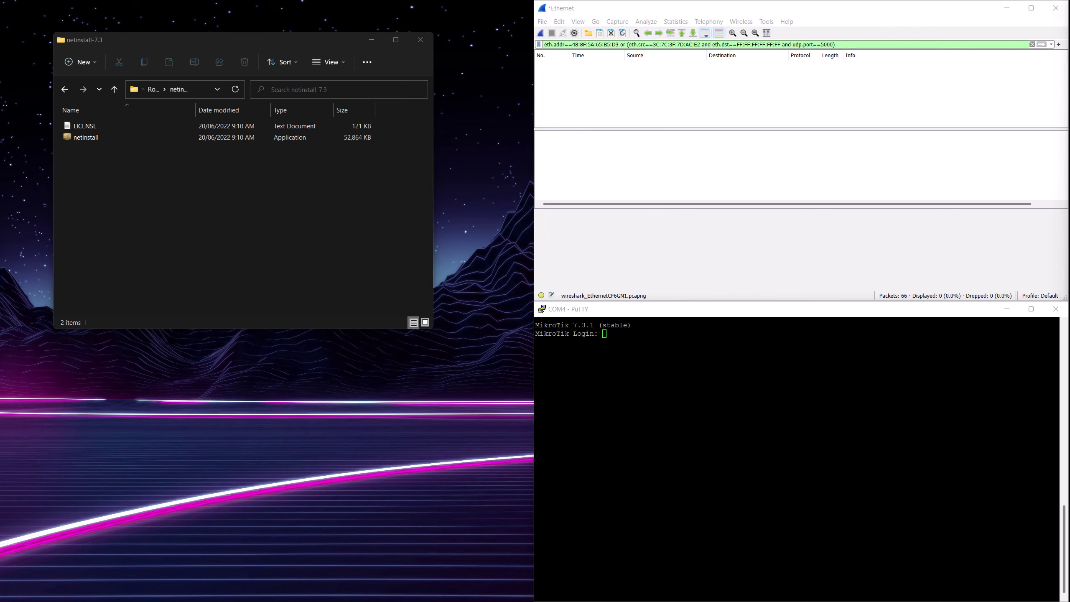
Step: Append the PC's UDP port 67 clause to the display filter and select the netinstall file
type("or (eth.src==3C:7C:3F:7D:AC:E2 and udp.port==67)")
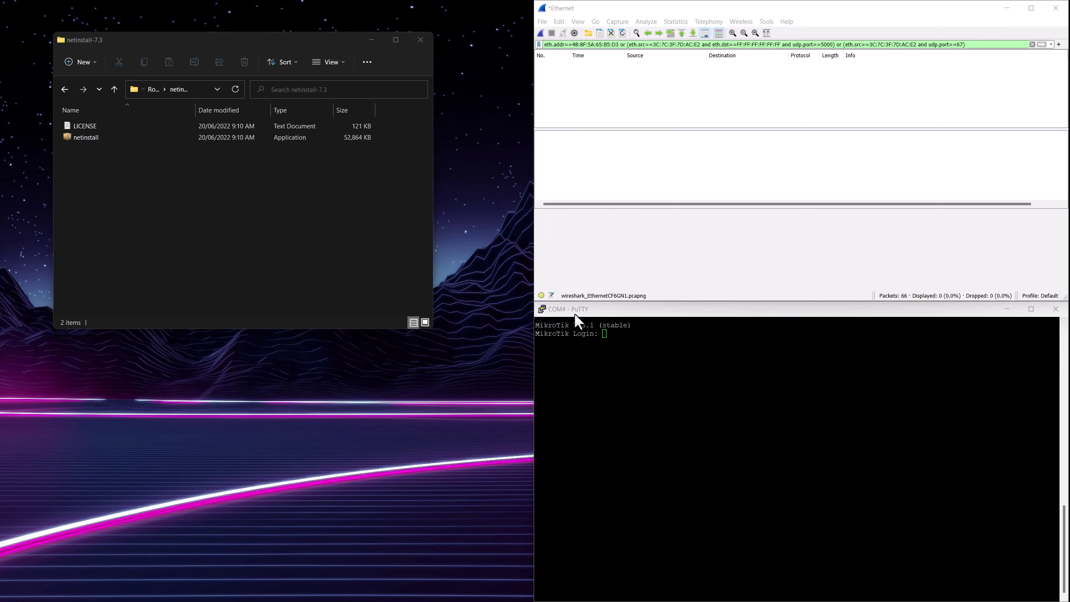
mouse_move(597, 305)
left_click(126, 137)
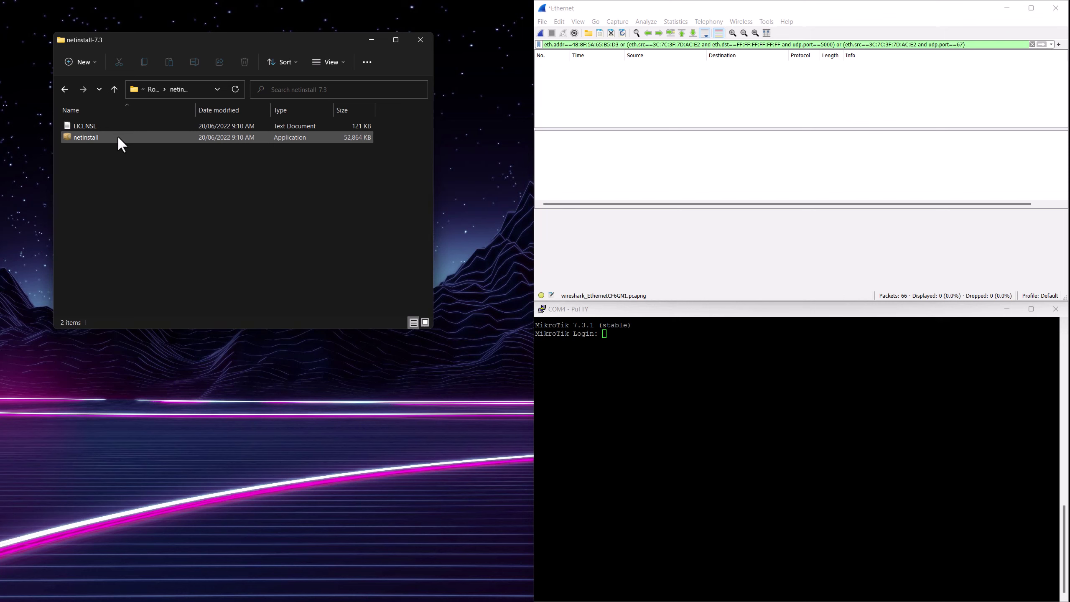
Step: Launch netinstall.exe and allow it through the Windows firewall on private networks
double_click(118, 138)
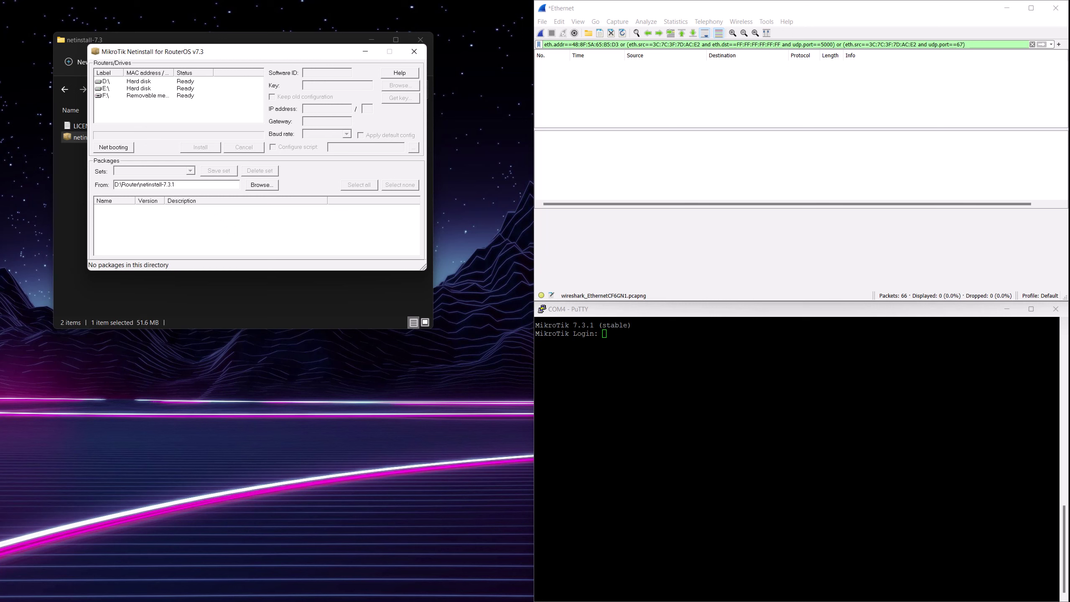
left_click_drag(813, 156, 351, 159)
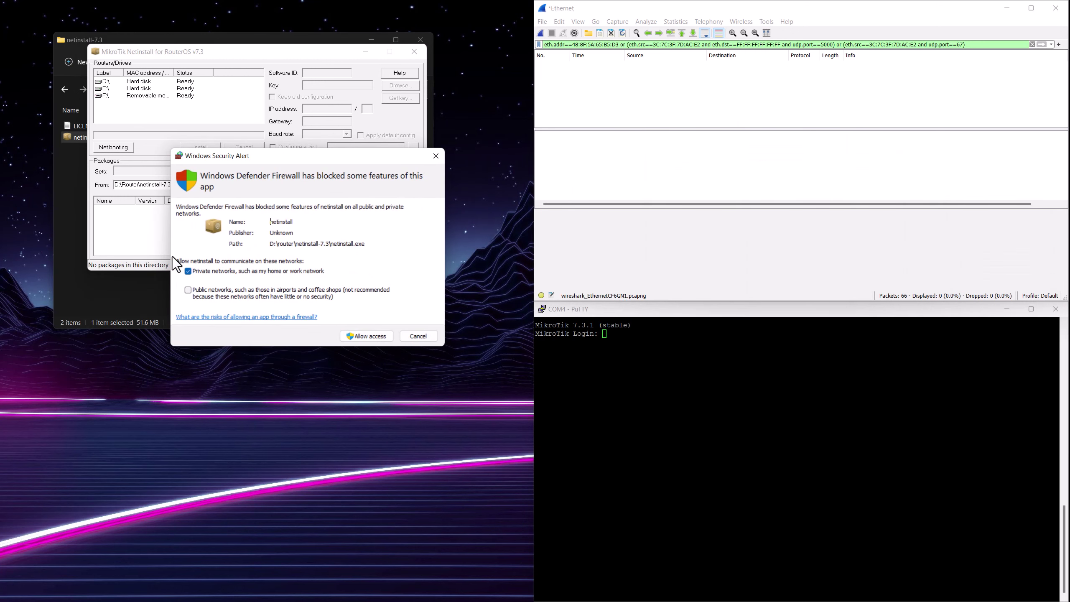
left_click(368, 337)
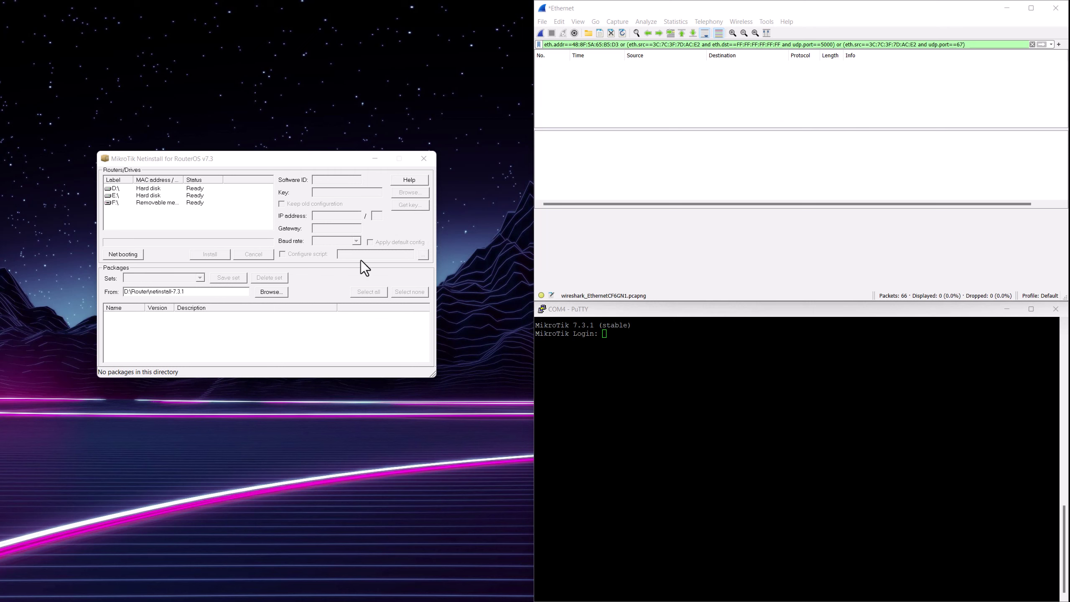
Step: Open Netinstall's Network Booting Settings dialog
left_click(128, 255)
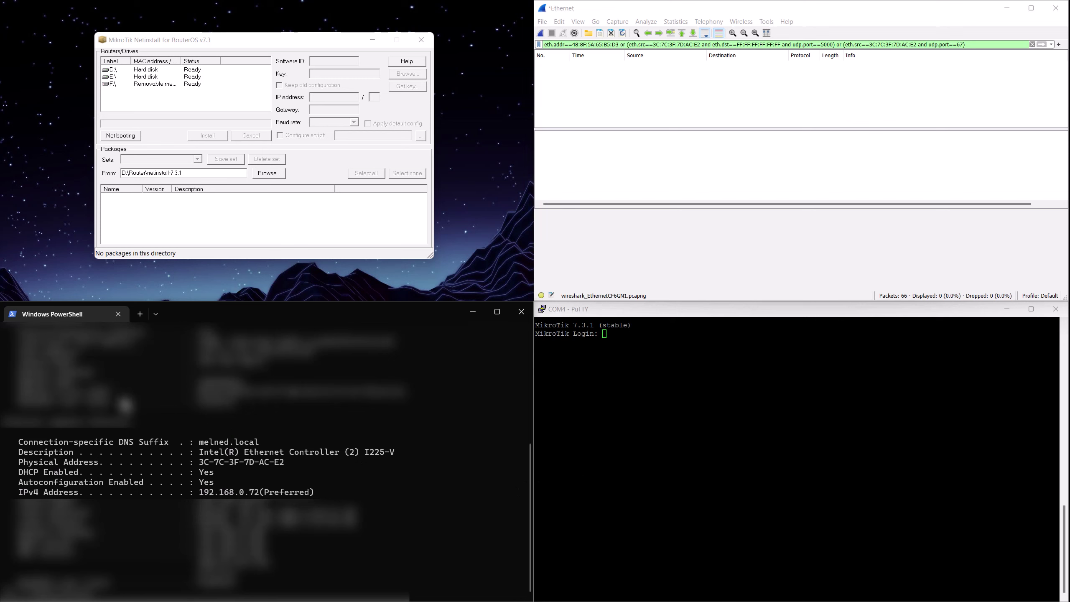
Step: Enable the boot server with client IP address 192.168.0.220 and confirm
left_click(126, 137)
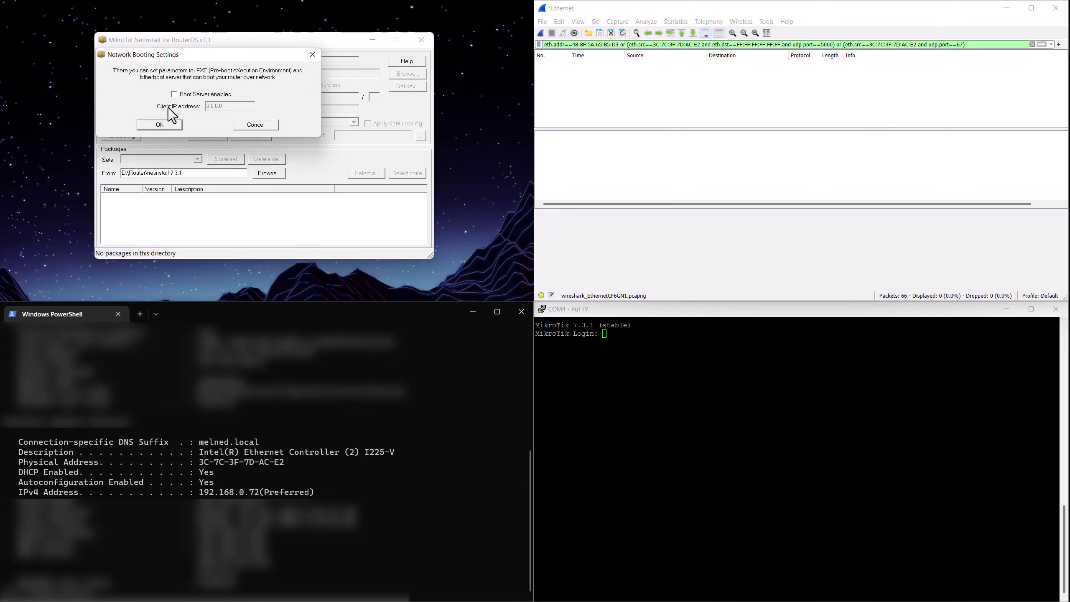
left_click(175, 95)
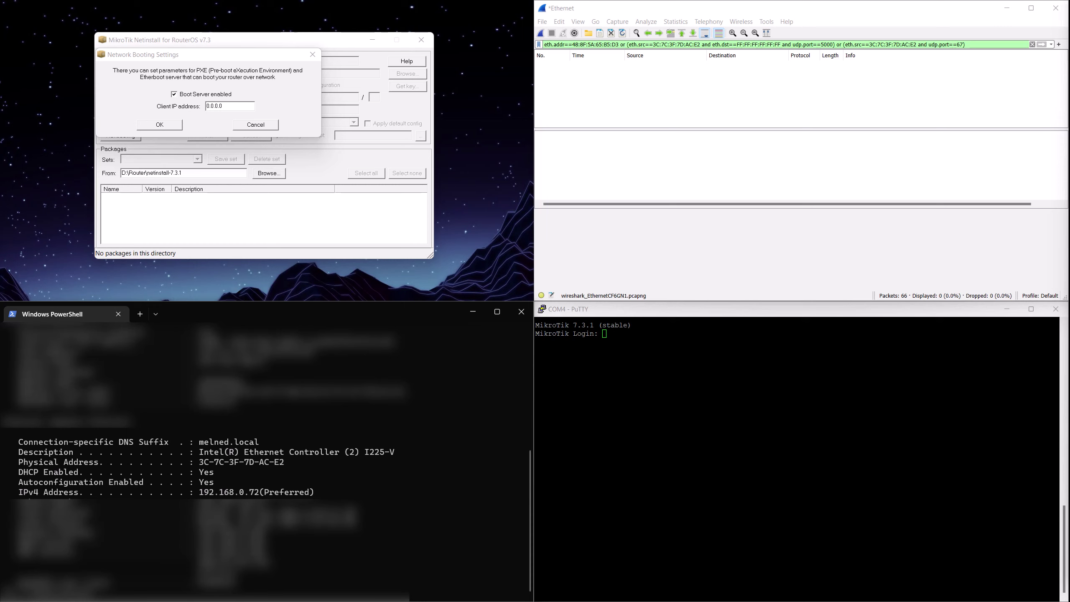
left_click(198, 113)
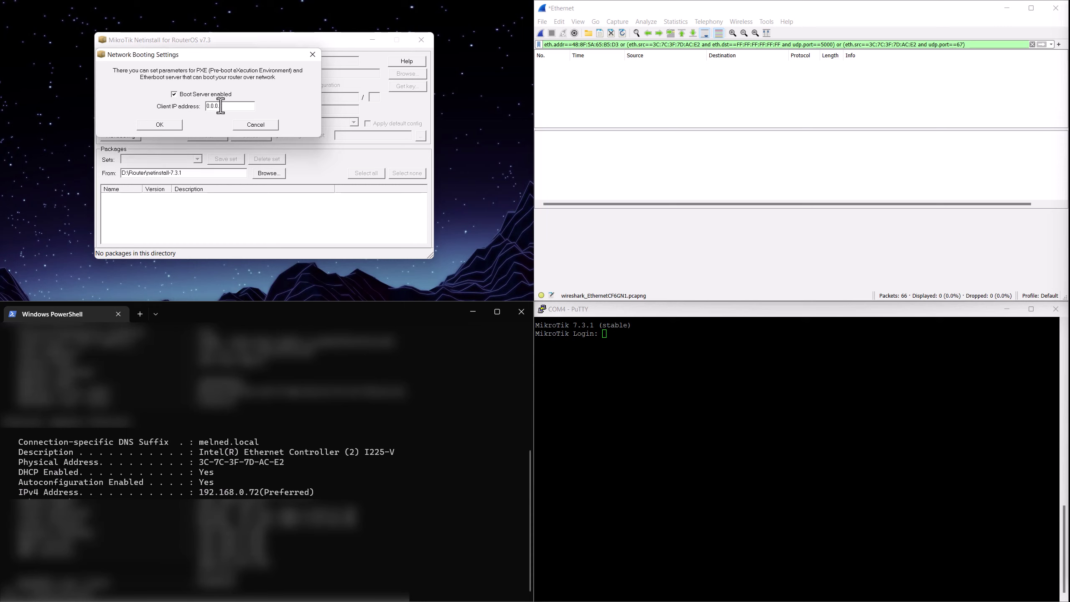
type("192.168.0.220")
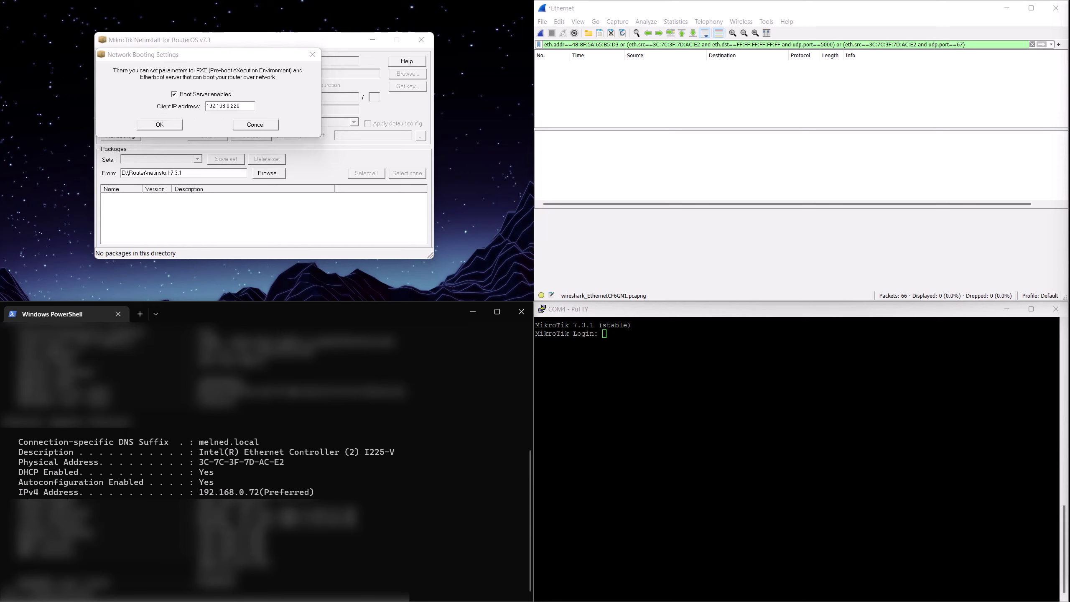
left_click(154, 128)
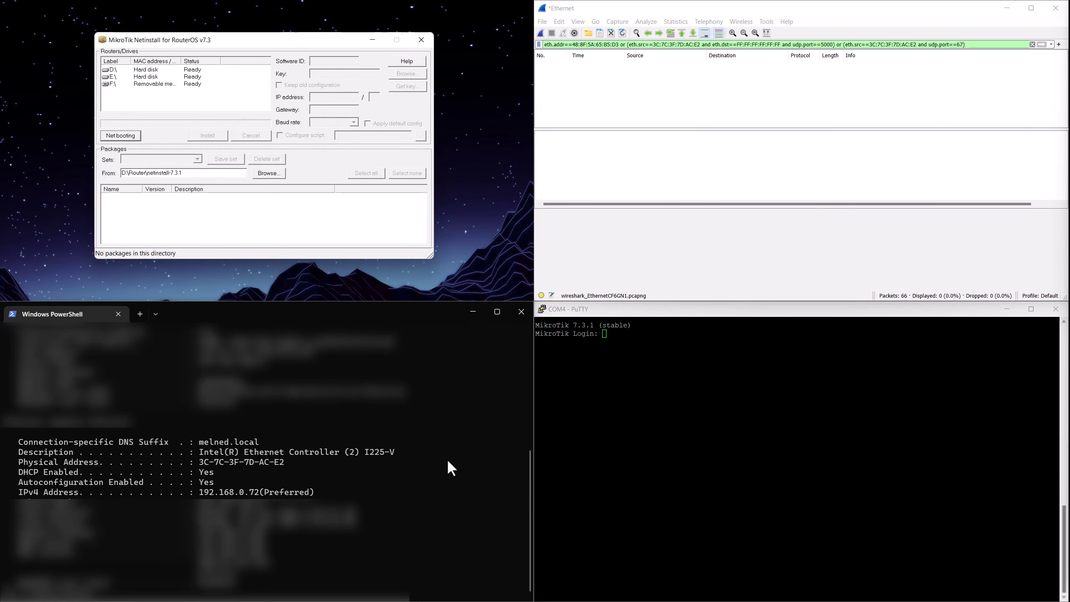
Step: Run 'netstat -an | findstr 67' in PowerShell and highlight the UDP 192.168.0.72:67 listener
left_click(329, 473)
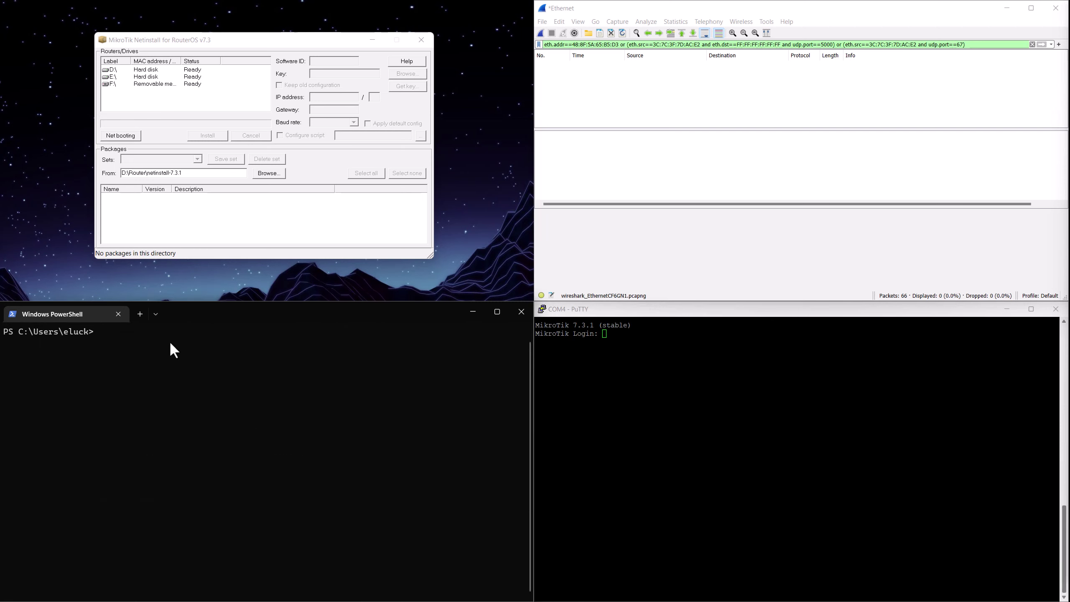
type("netstat -an | findstr 67")
key("Return")
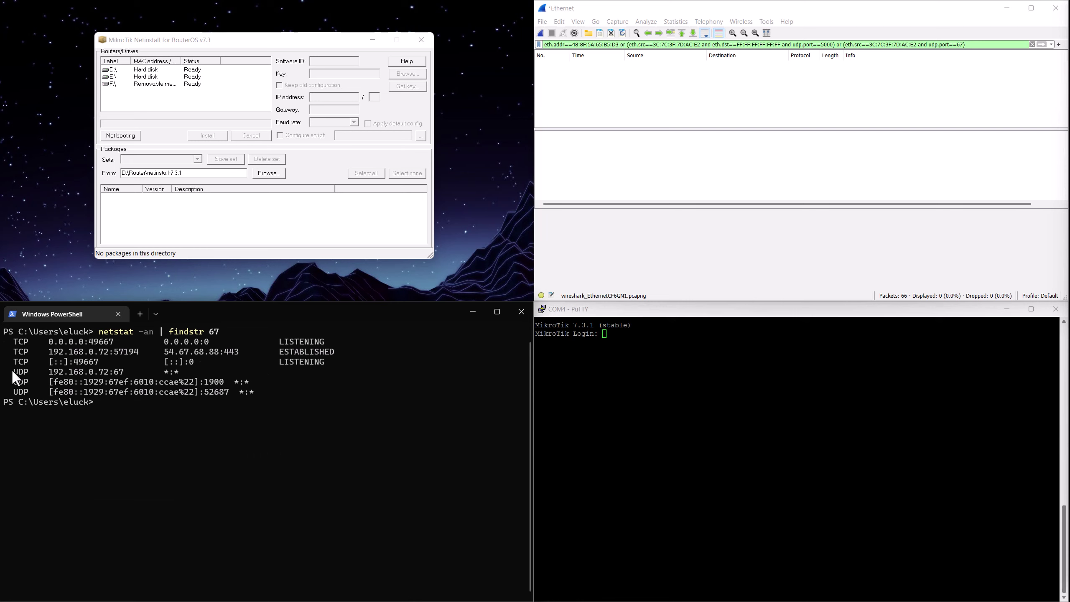
left_click_drag(124, 370, 196, 373)
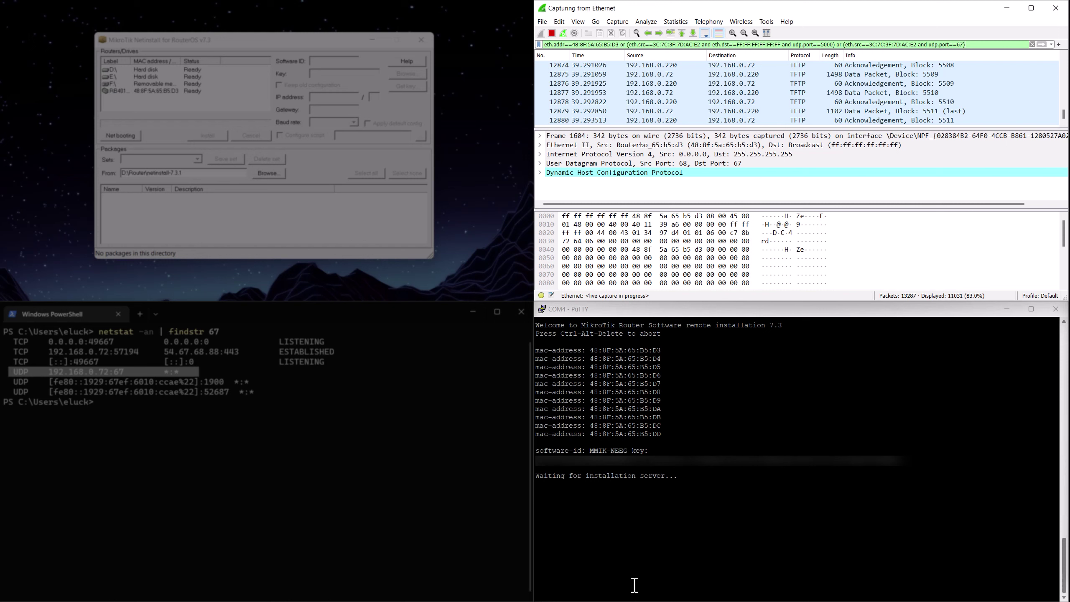
Step: Highlight the broadcast destination ff bytes in Wireshark's hex pane
left_click_drag(564, 215, 592, 216)
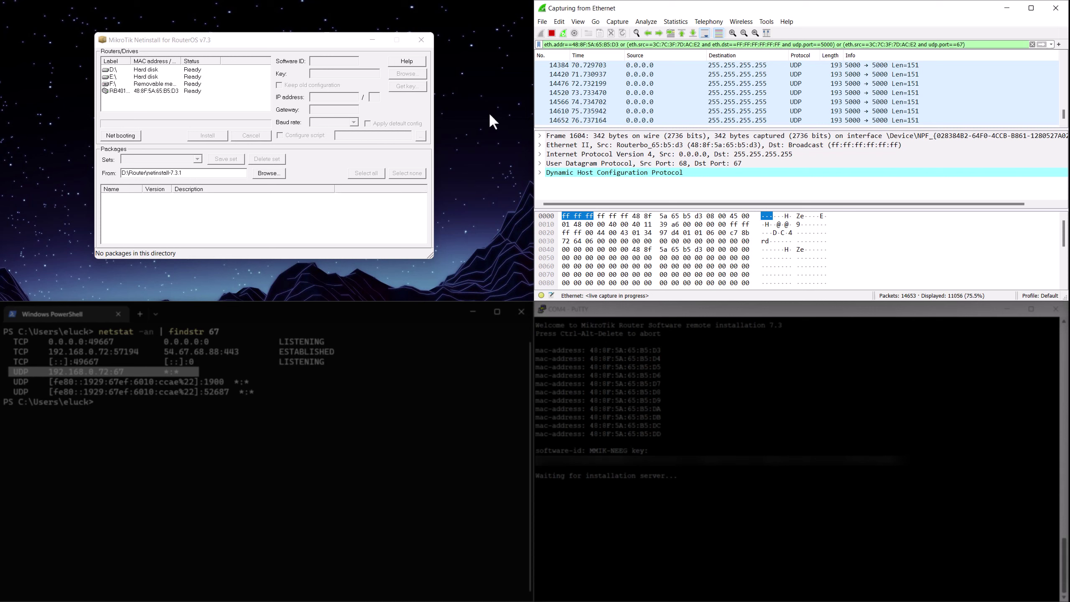
Step: Select broadcast packet 14566 and scroll to its 151-byte data payload
left_click(729, 102)
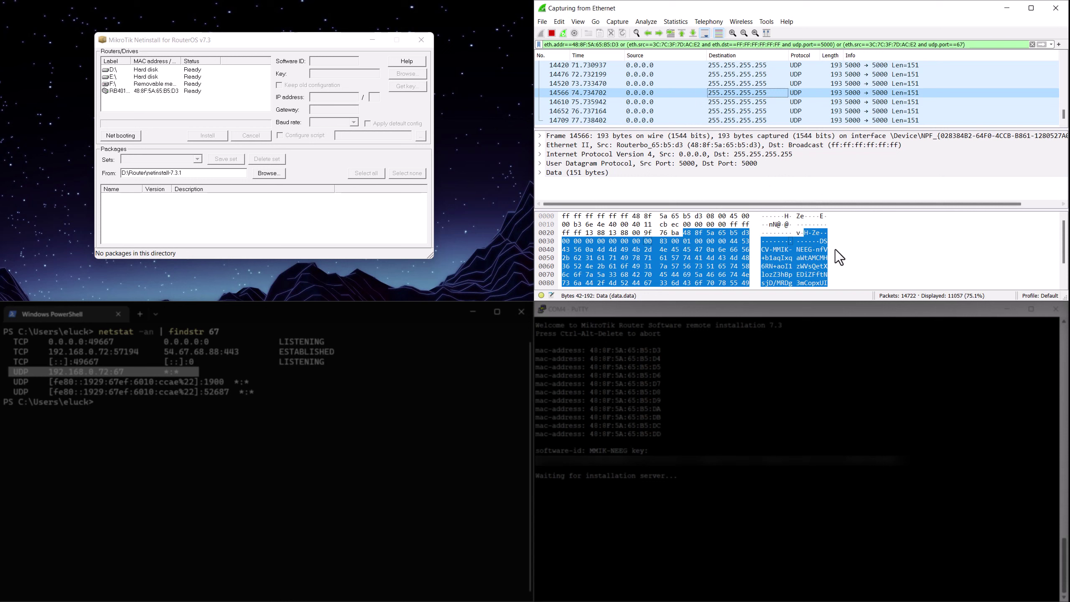
scroll(786, 250, "down", 1)
scroll(789, 253, "down", 1)
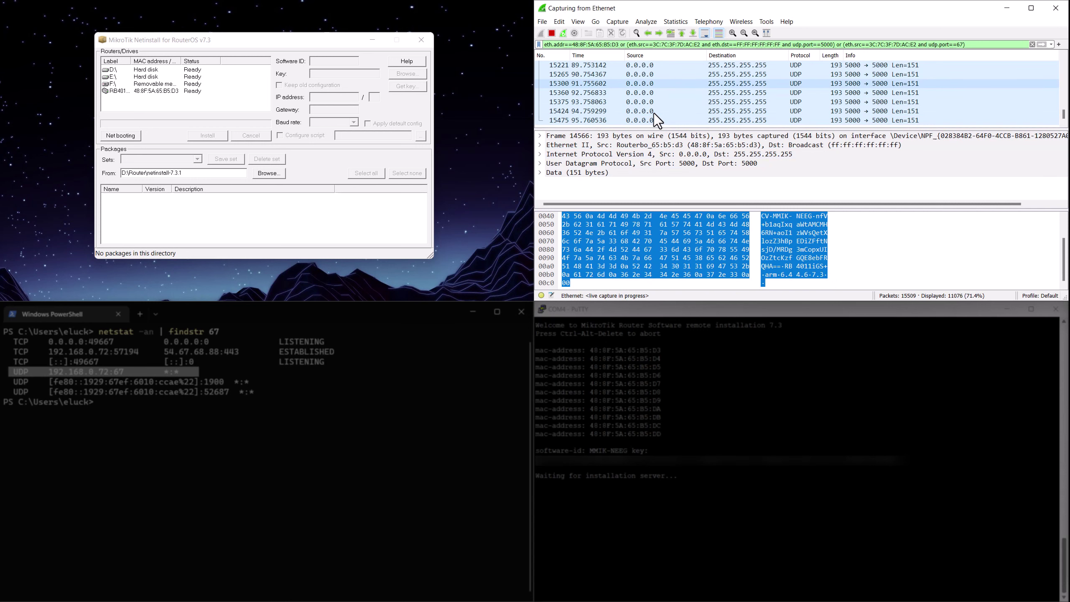
left_click(552, 33)
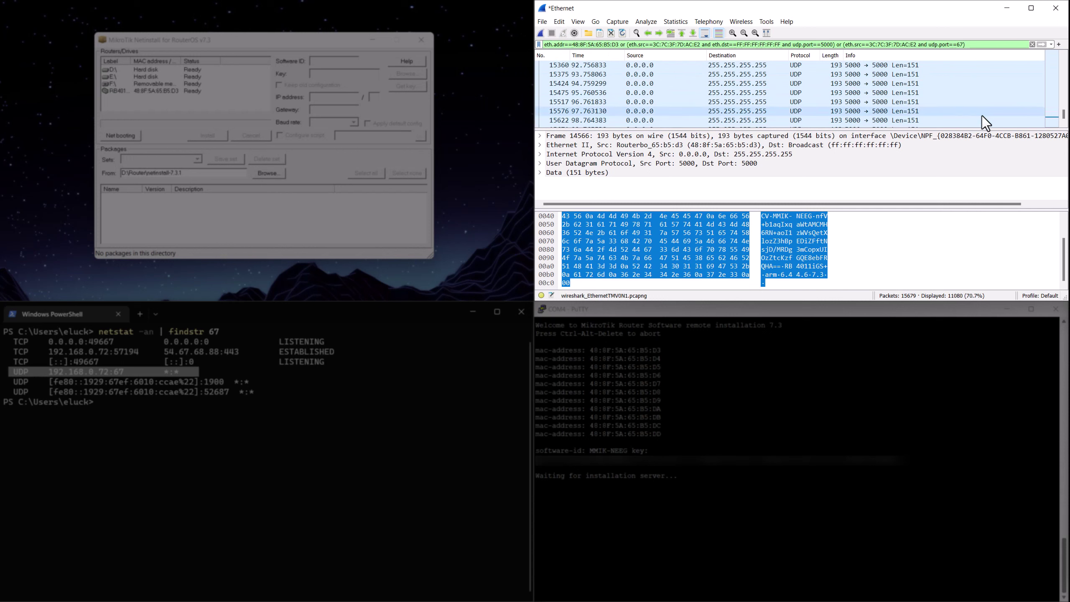
left_click_drag(1064, 114, 1063, 62)
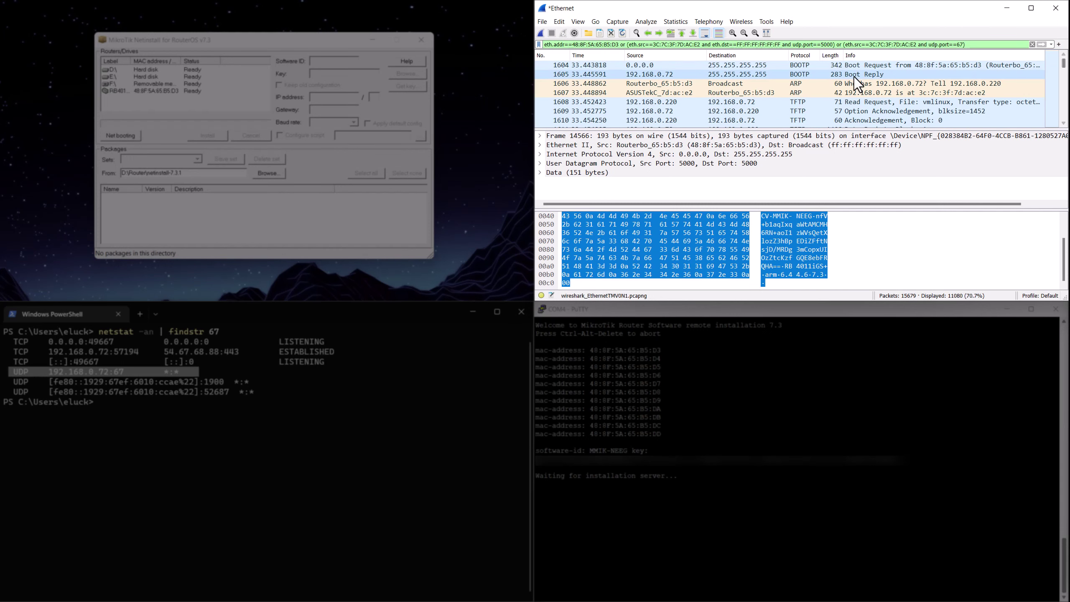
left_click(788, 97)
left_click(760, 104)
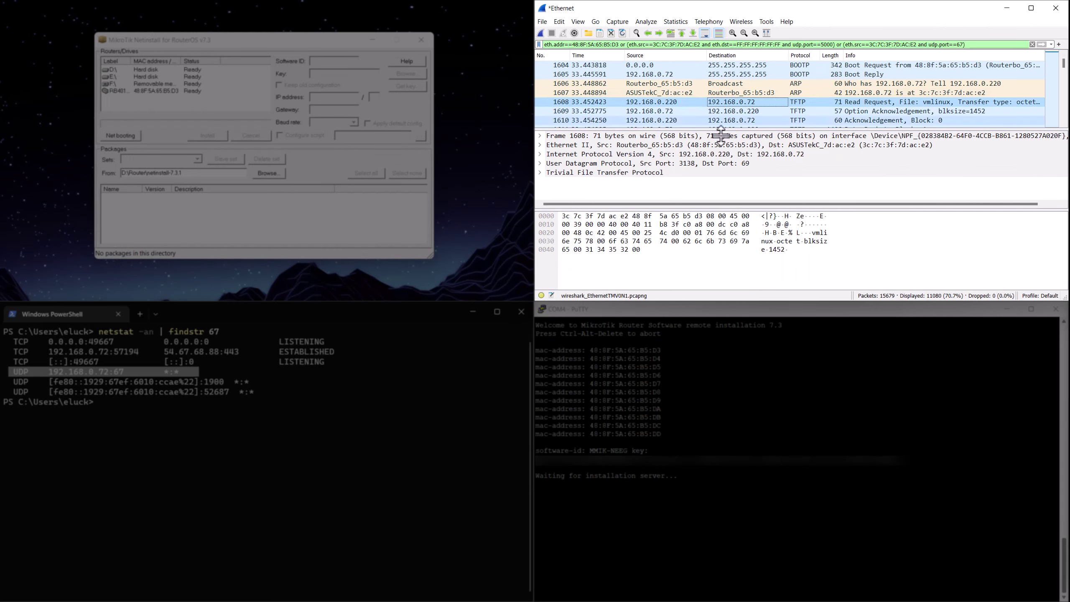
left_click(540, 172)
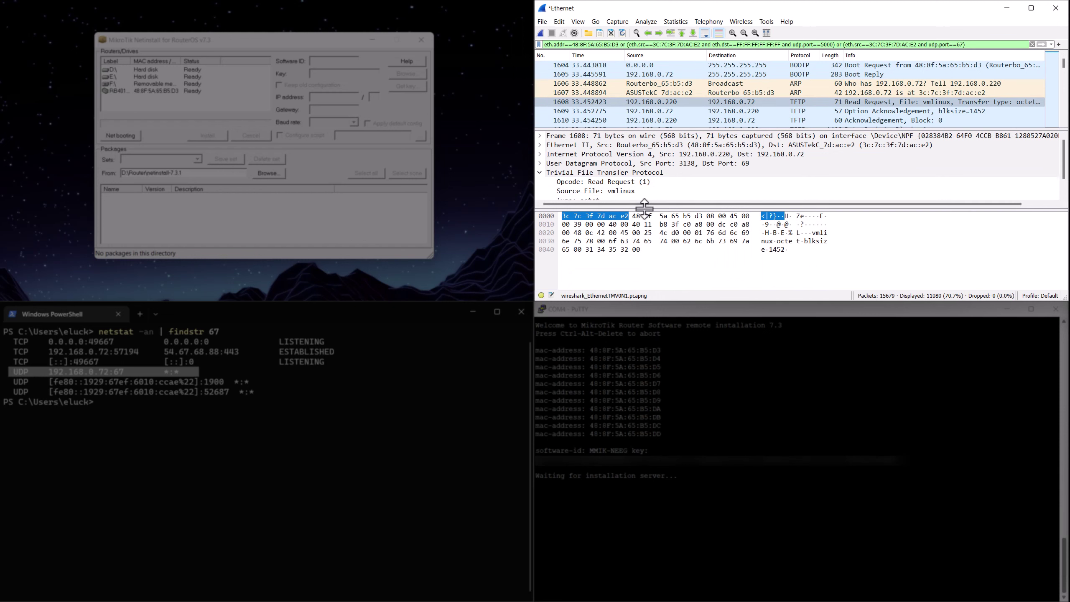
left_click_drag(637, 210, 636, 288)
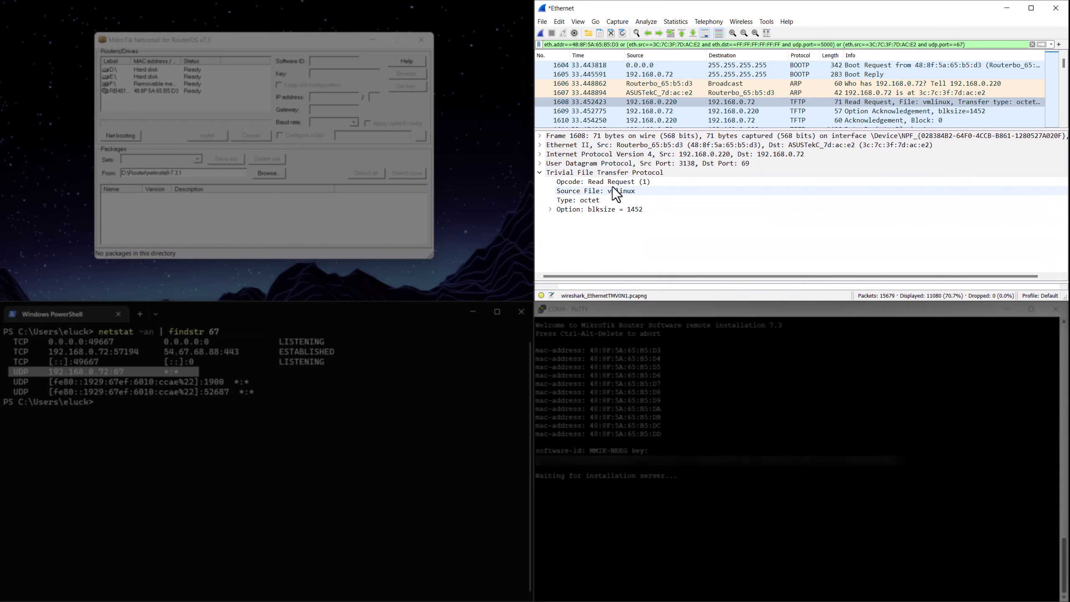
left_click(664, 105)
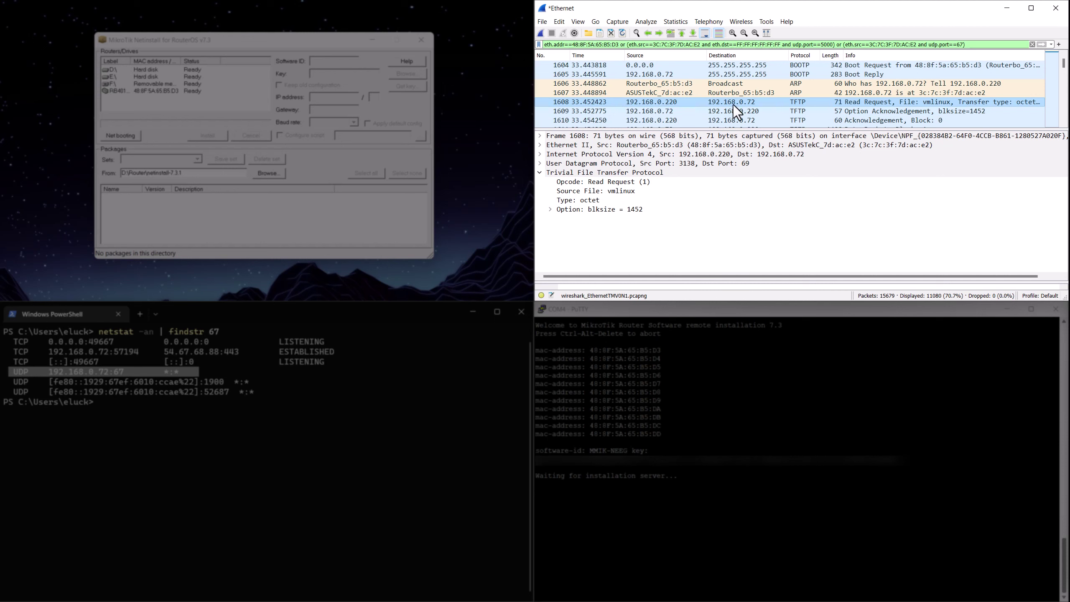
left_click(464, 116)
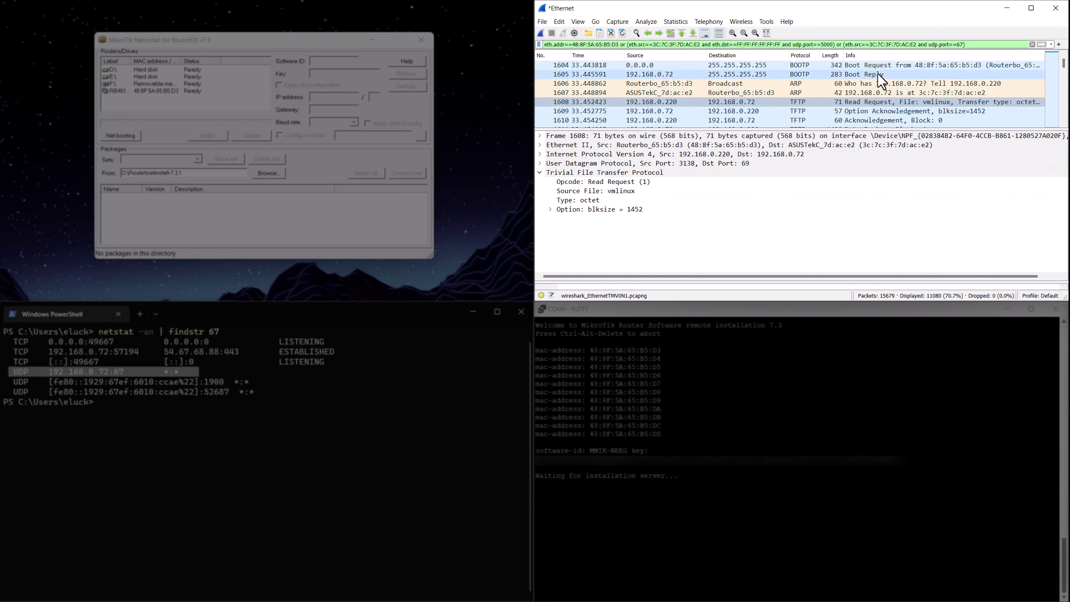
Step: Scroll past the TFTP transfer and inspect UDP broadcast packet 13634's details
scroll(878, 73, "down", 6)
scroll(878, 74, "down", 12)
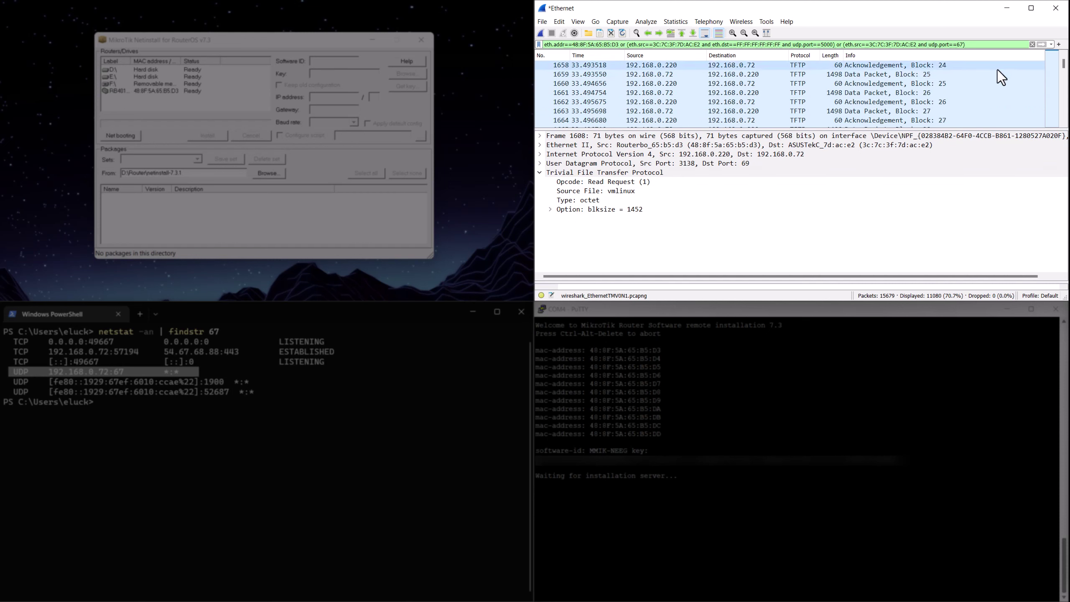
left_click_drag(1064, 67, 1065, 114)
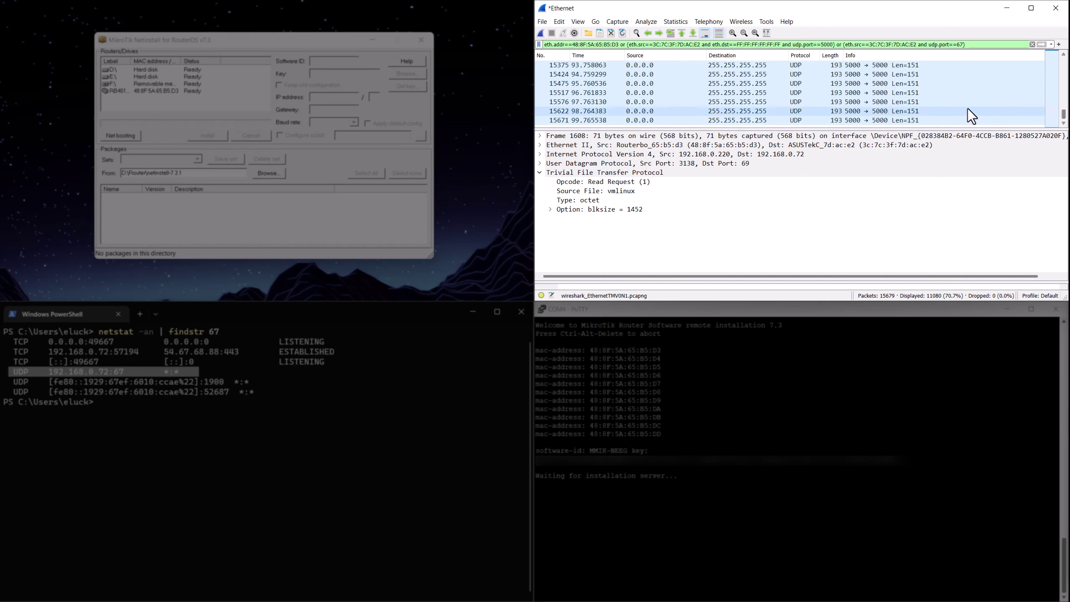
scroll(966, 109, "down", 2)
scroll(967, 109, "up", 10)
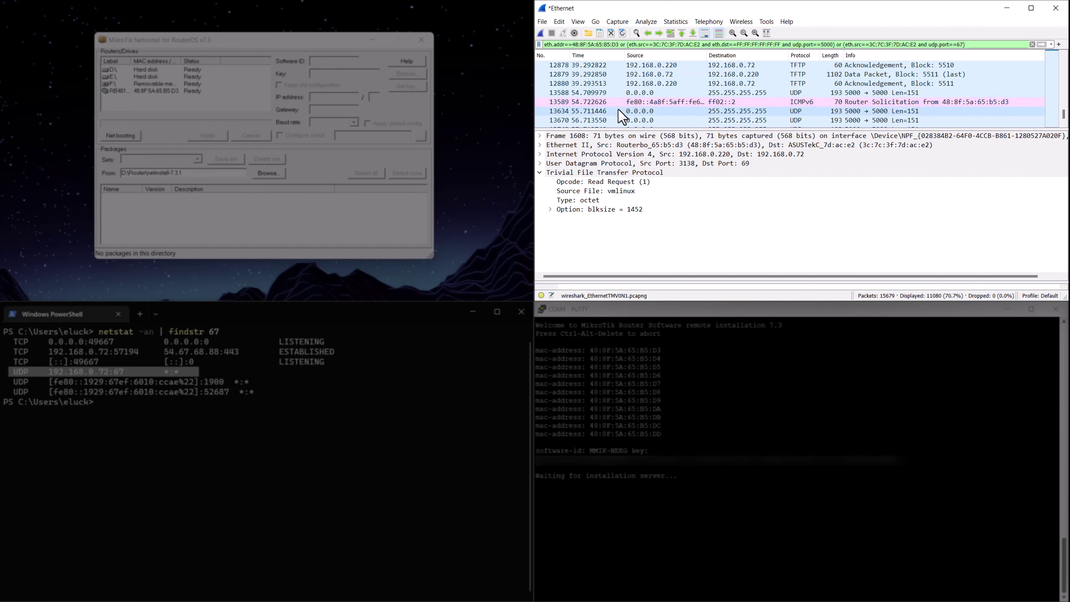
left_click(578, 110)
scroll(754, 114, "down", 10)
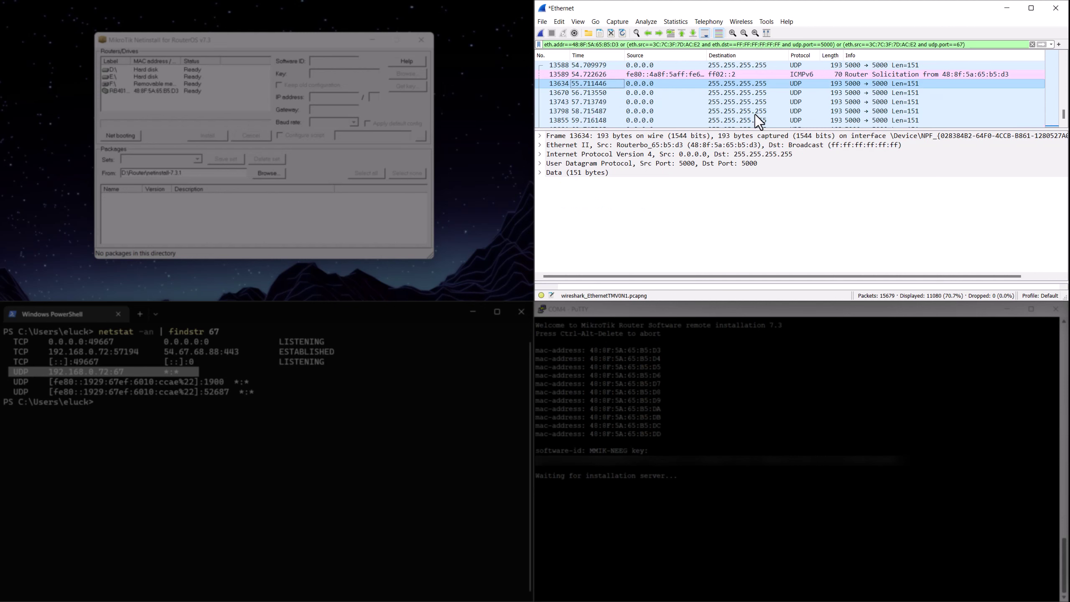
scroll(813, 105, "down", 2)
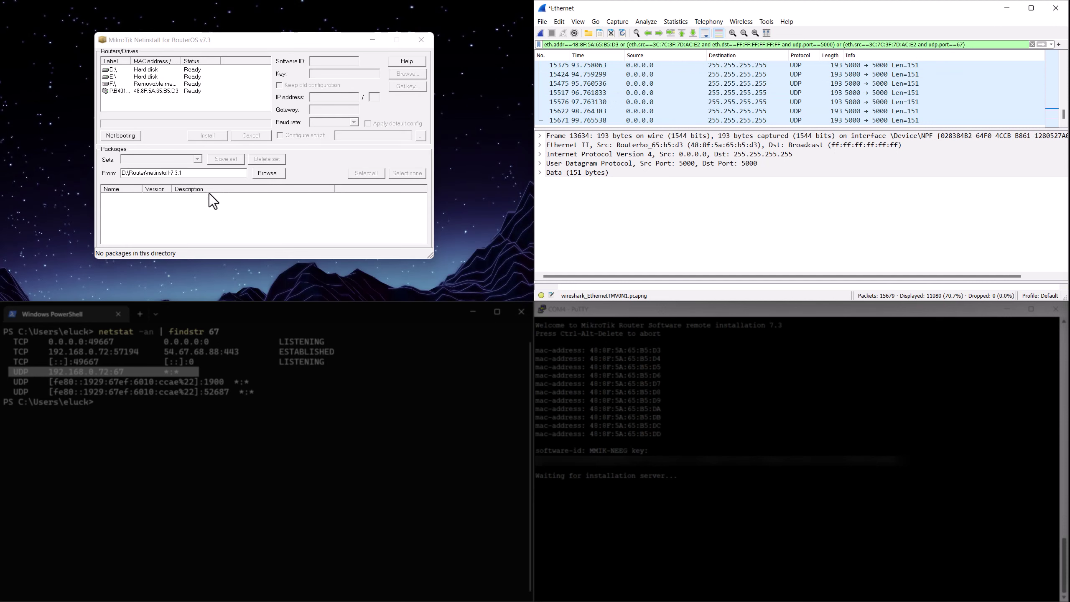
Step: Select router 48:8F:5A:65:B5:D3, load packages from D:\Router, and tick routeros 7.3
left_click(268, 174)
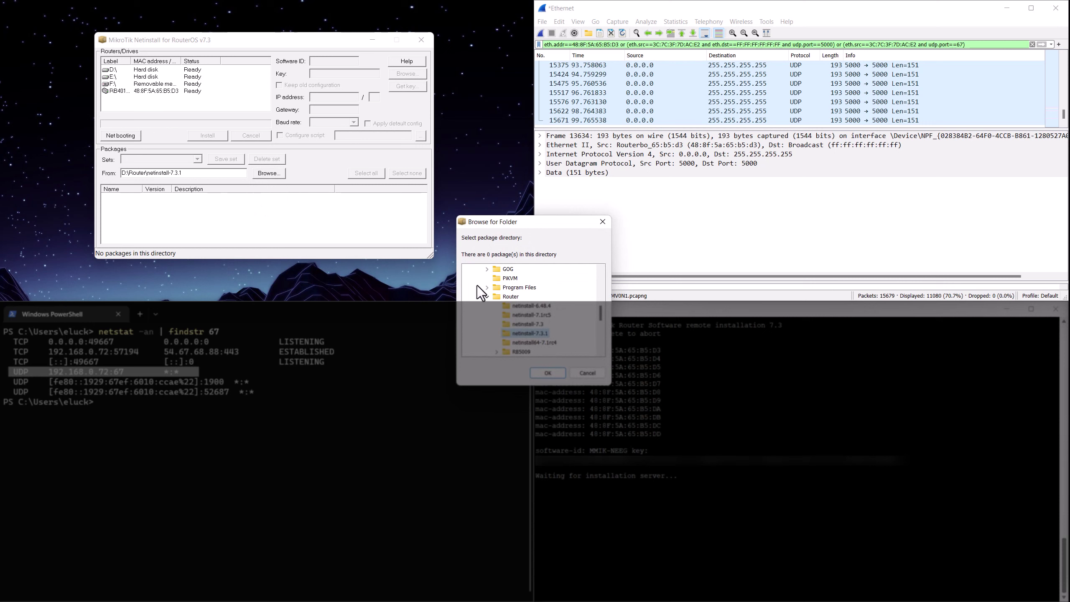
left_click(510, 299)
left_click(549, 373)
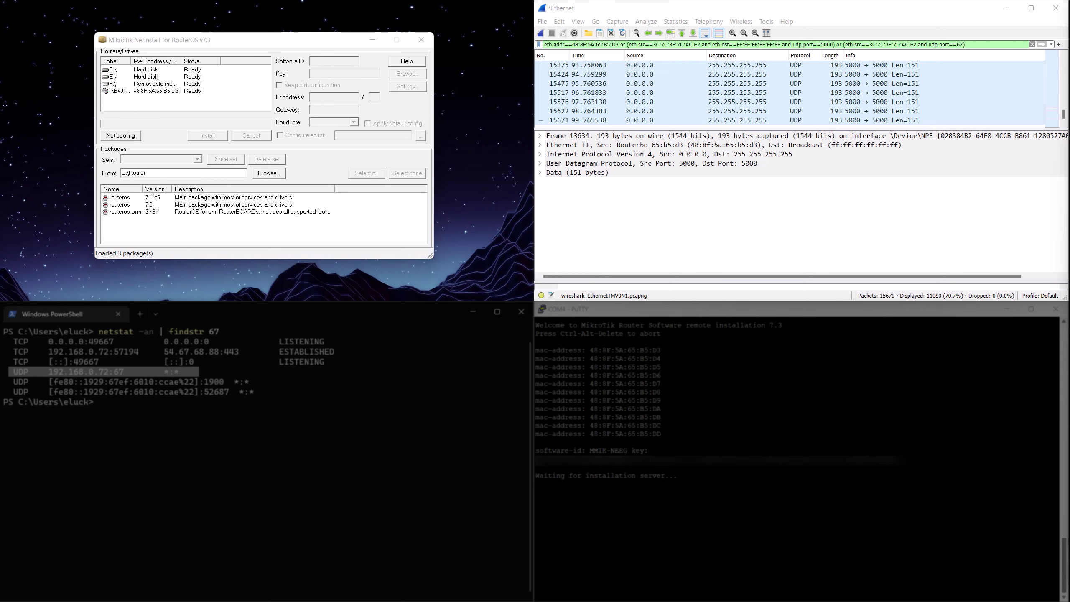
left_click(131, 204)
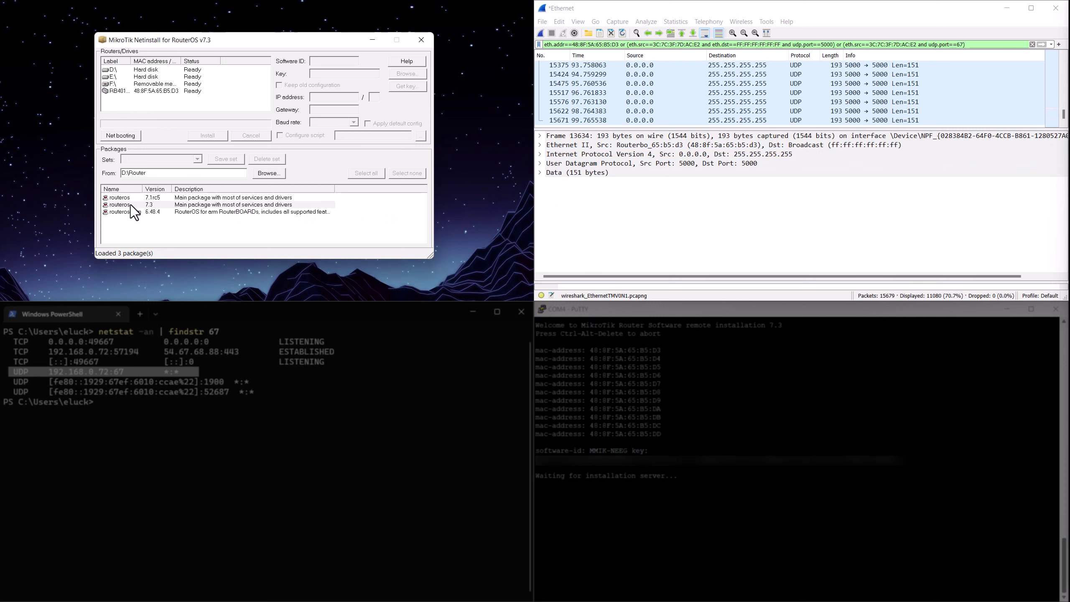
left_click(114, 92)
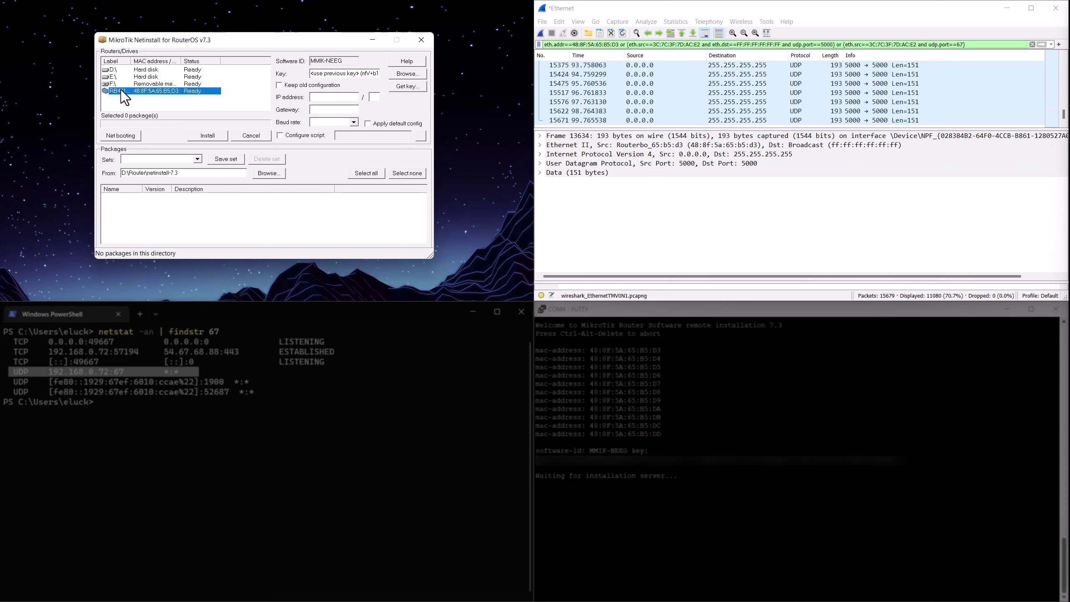
left_click(263, 176)
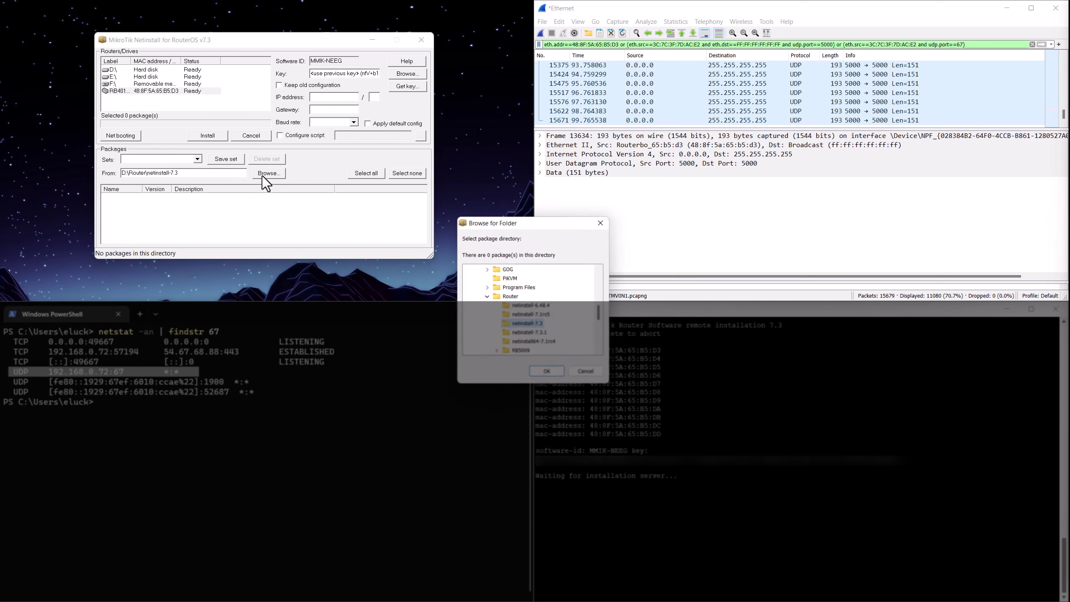
left_click(514, 299)
left_click(532, 370)
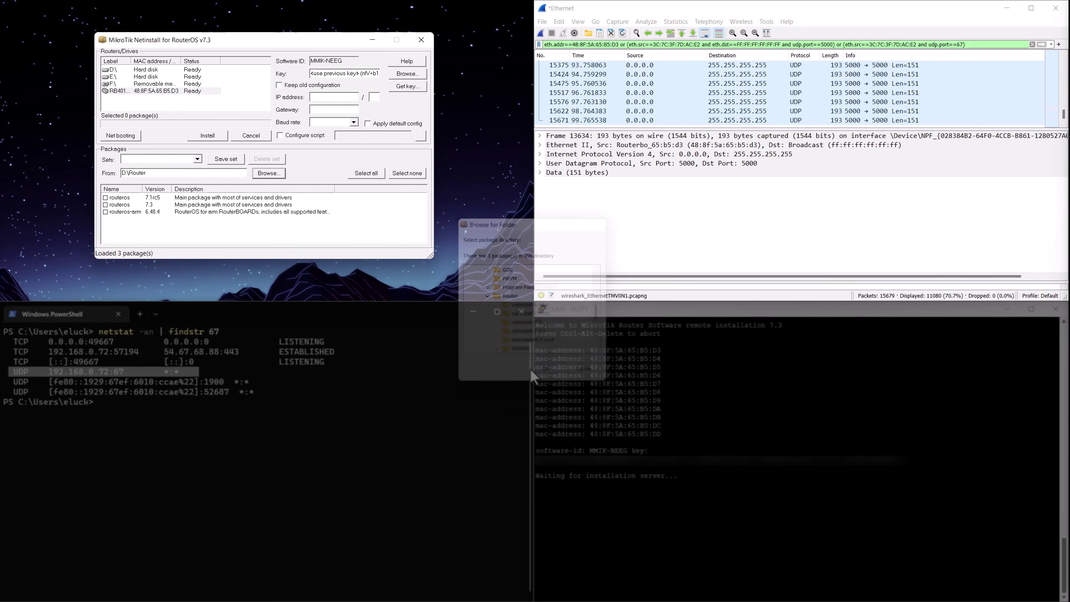
left_click(106, 205)
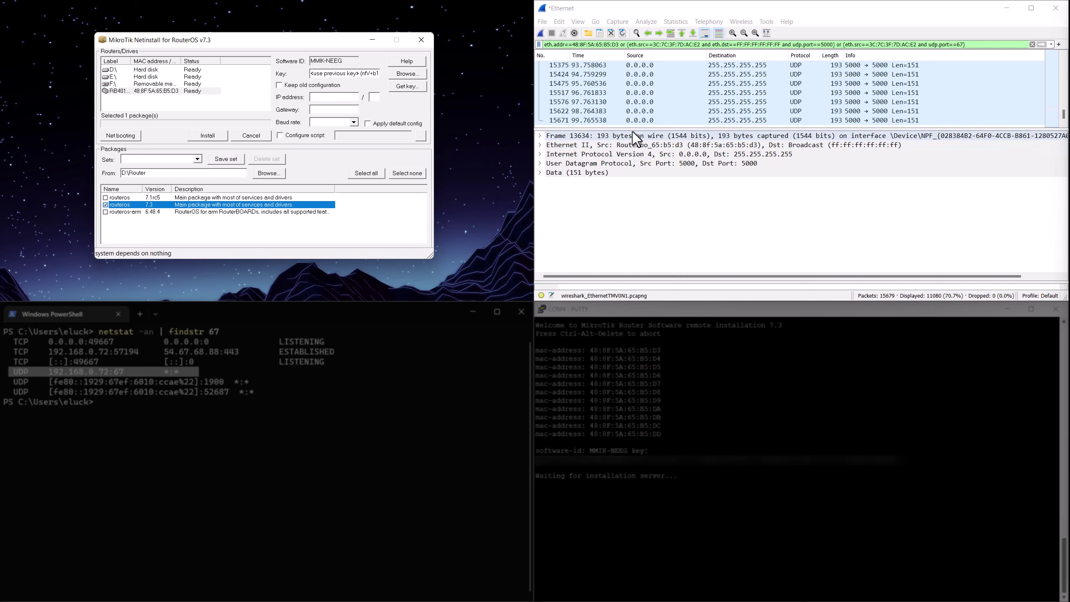
Step: Restart the capture without saving, select the first broadcast, and enlarge the packet list
left_click(542, 33)
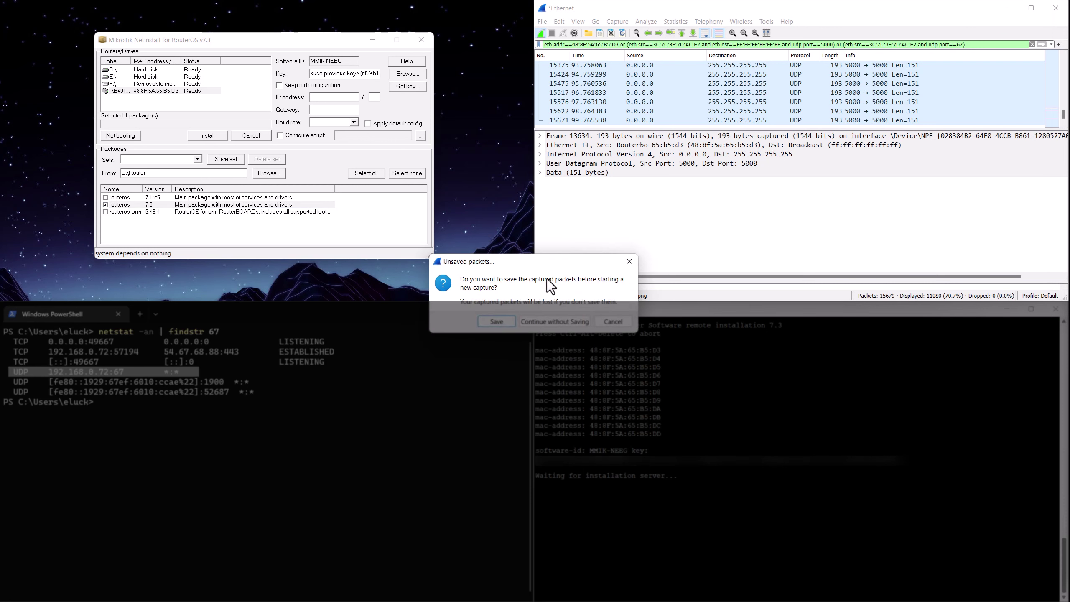
left_click(555, 322)
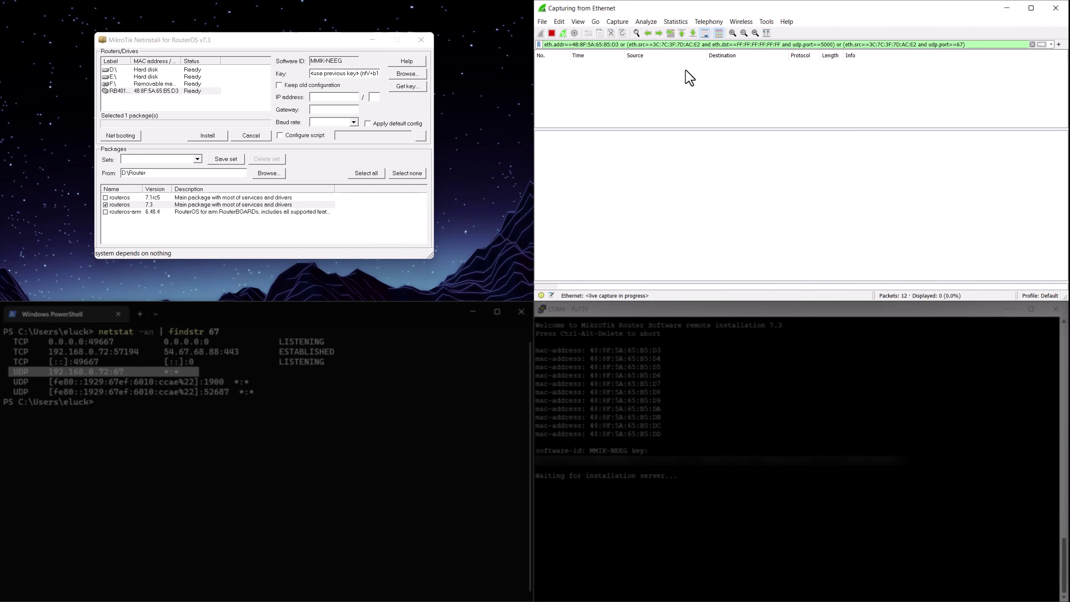
left_click(745, 66)
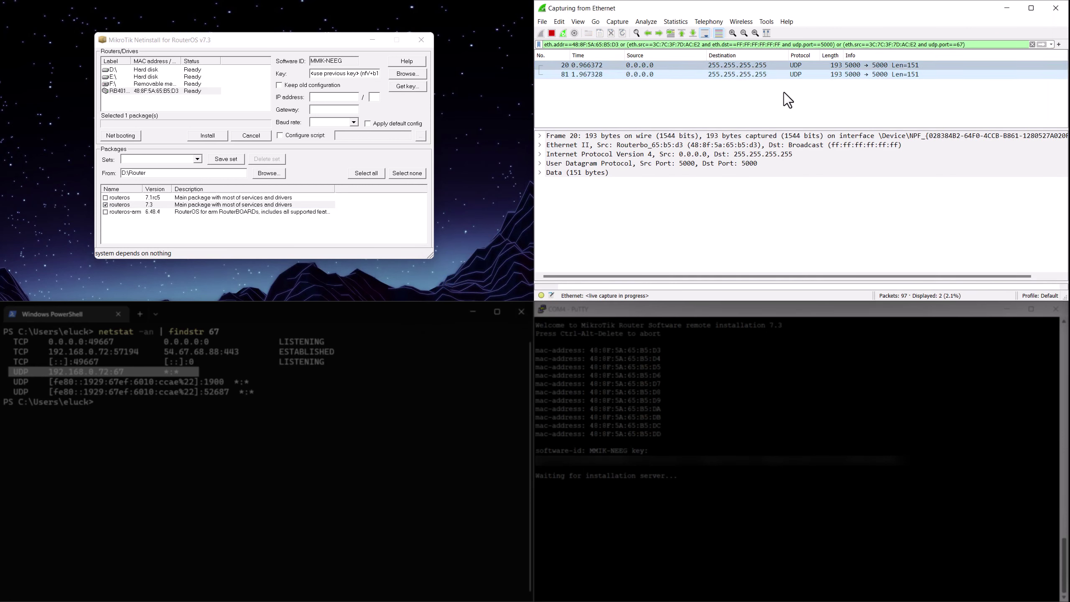
left_click_drag(693, 130, 693, 193)
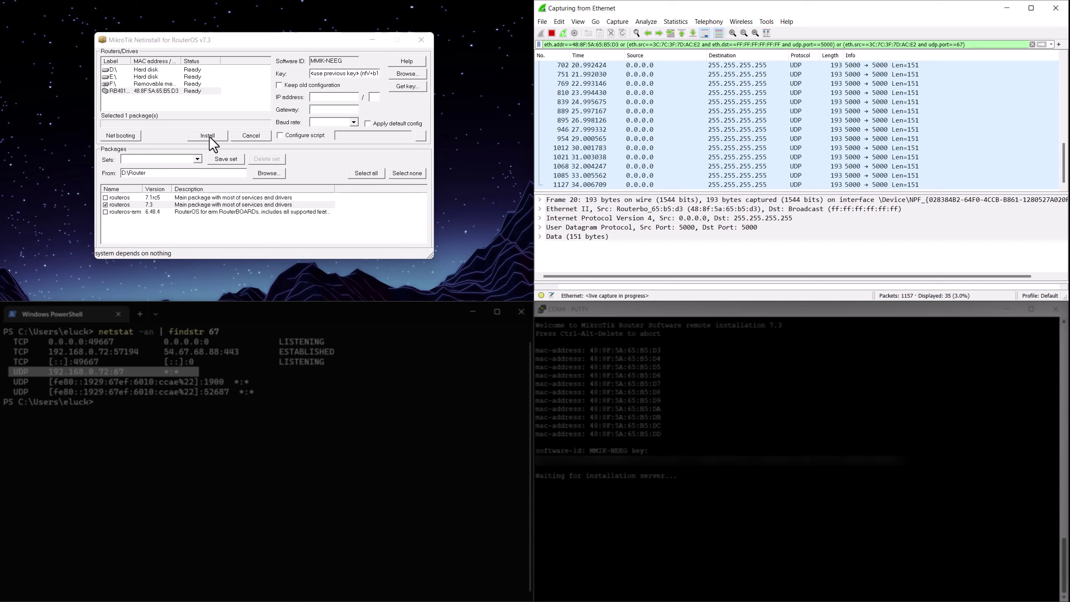
Step: Clear Process Monitor's logged netinstall.exe UDP Receive events from 255.255.255.255:5000
left_click(209, 137)
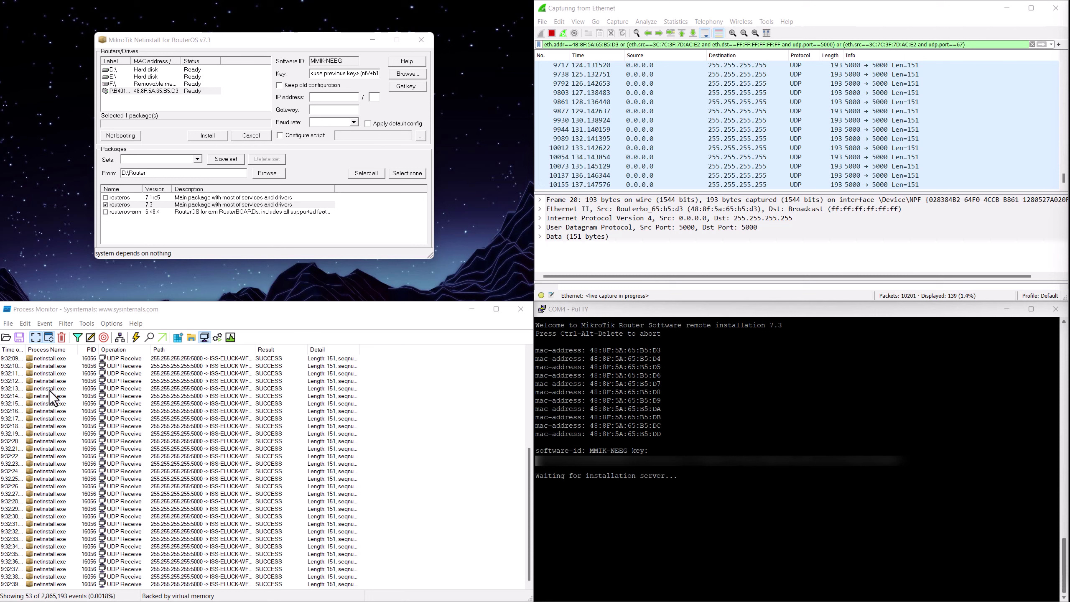
left_click(63, 338)
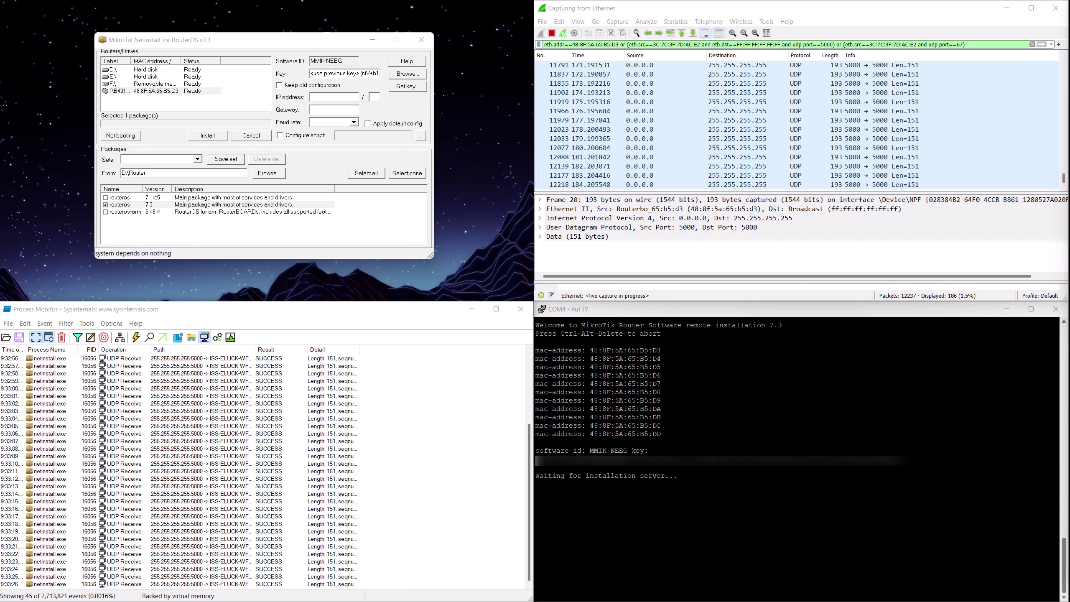
left_click(62, 337)
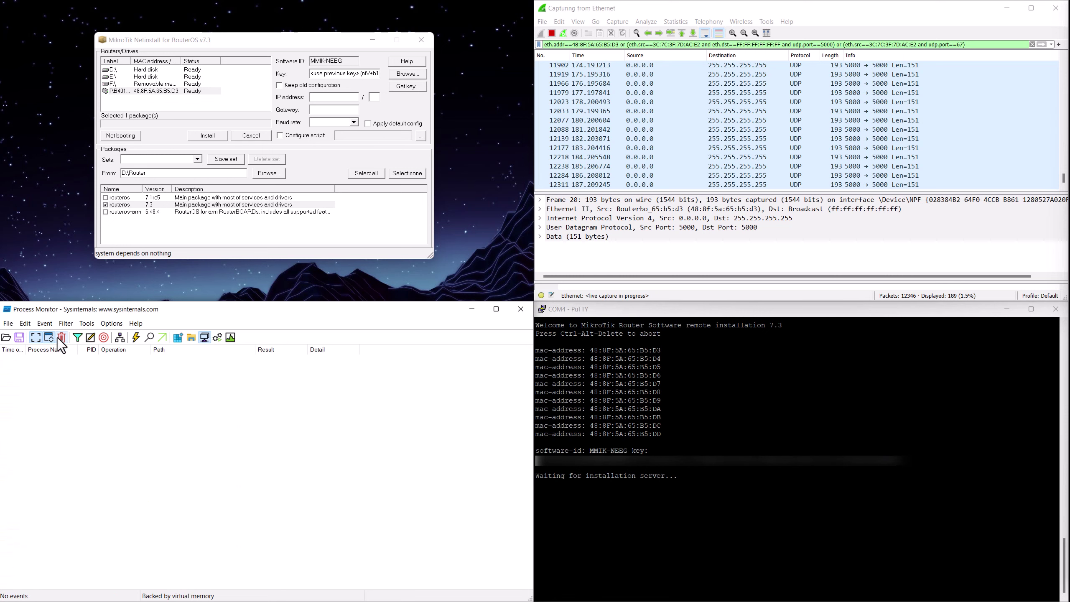
left_click(202, 136)
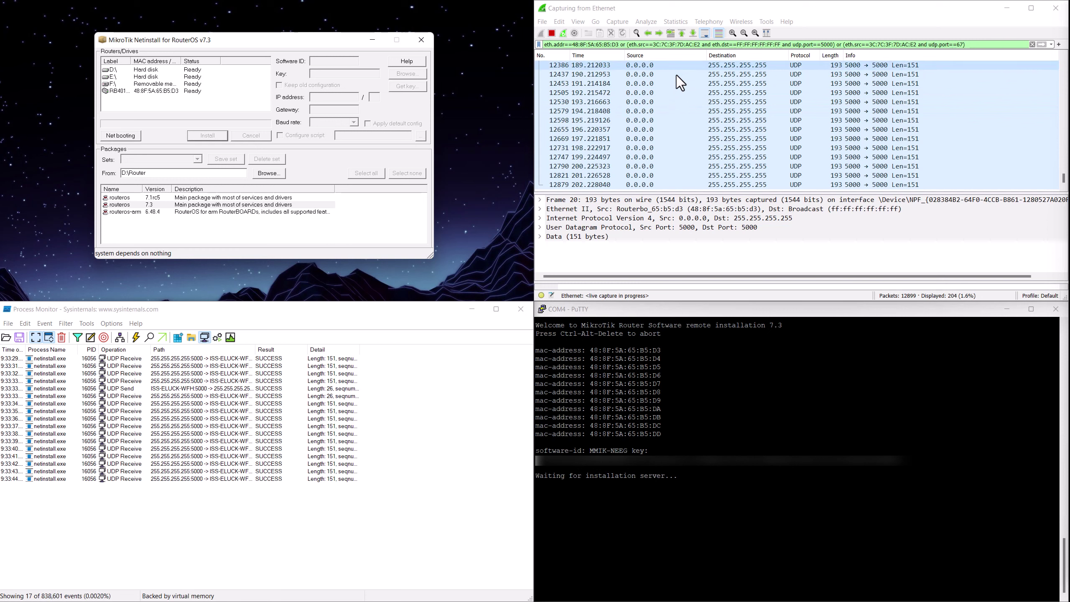
scroll(669, 114, "up", 7)
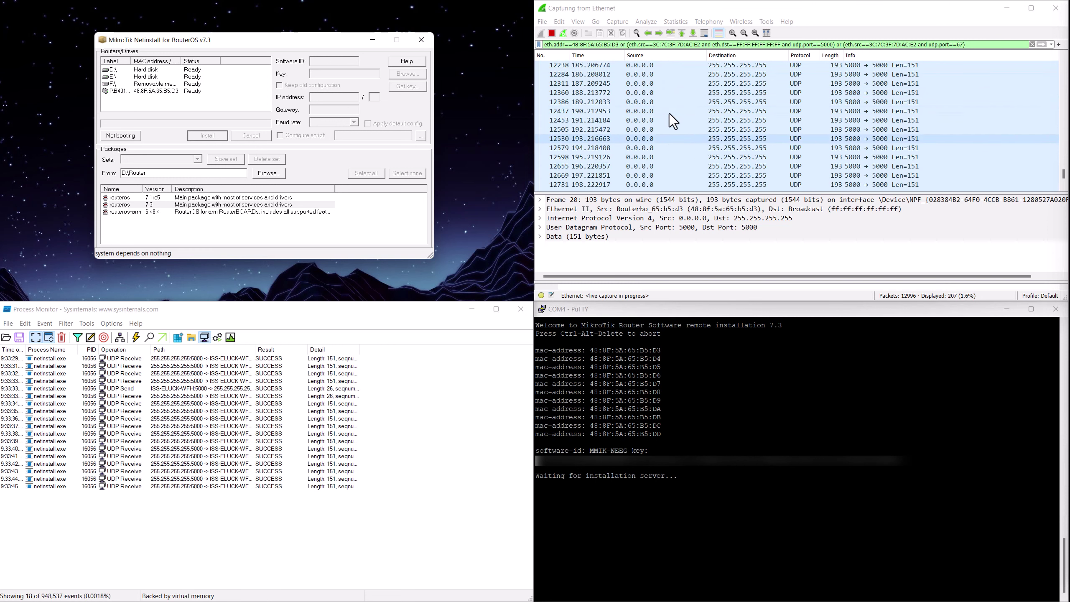
scroll(700, 112, "down", 4)
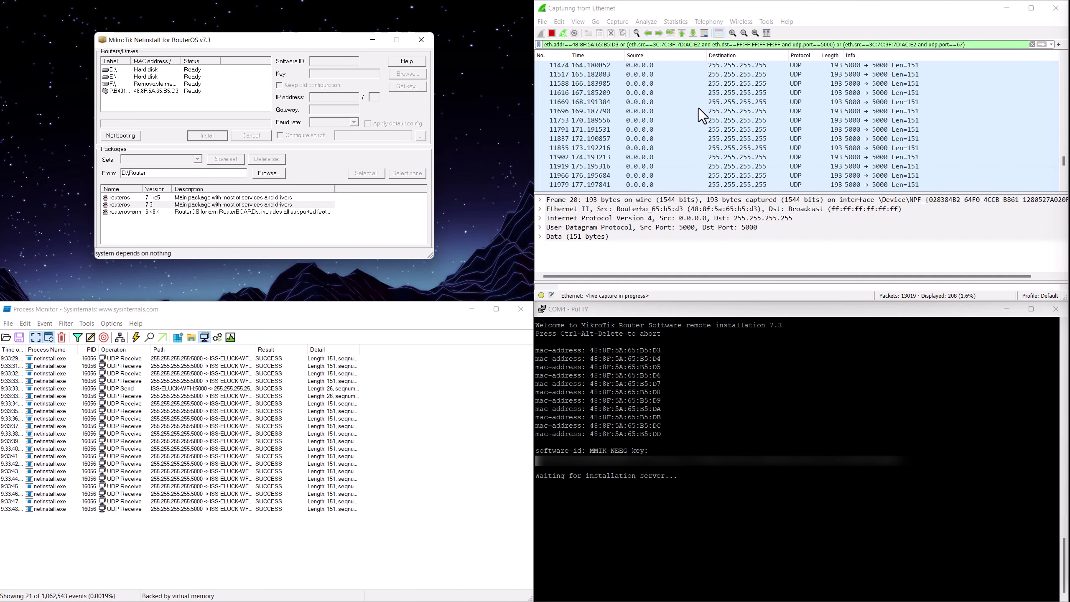
Step: Stop the Wireshark capture and inspect packets 12961 and 12747
left_click(552, 33)
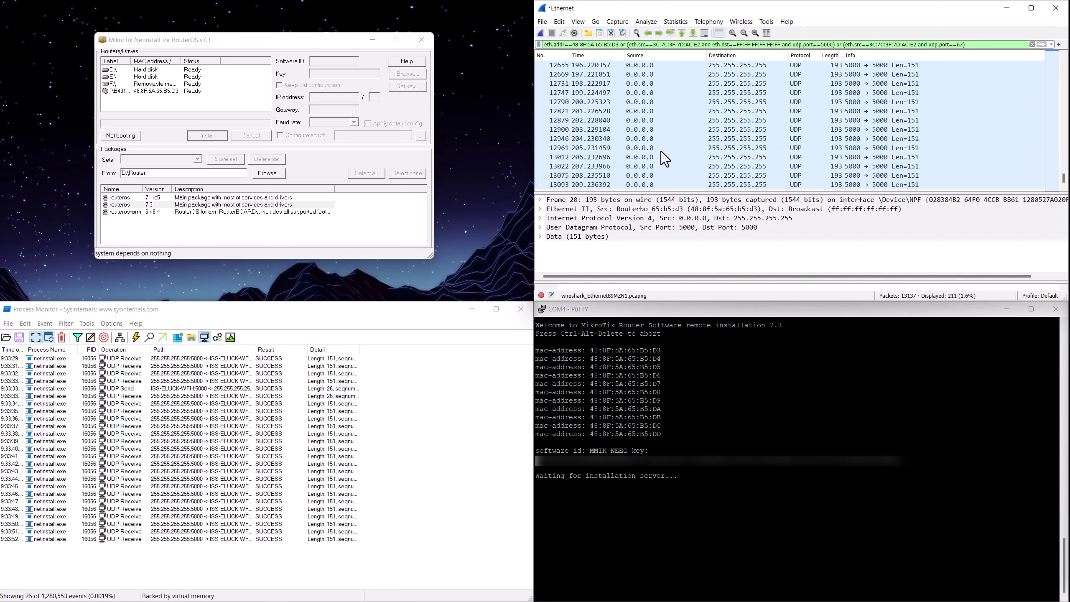
left_click(697, 150)
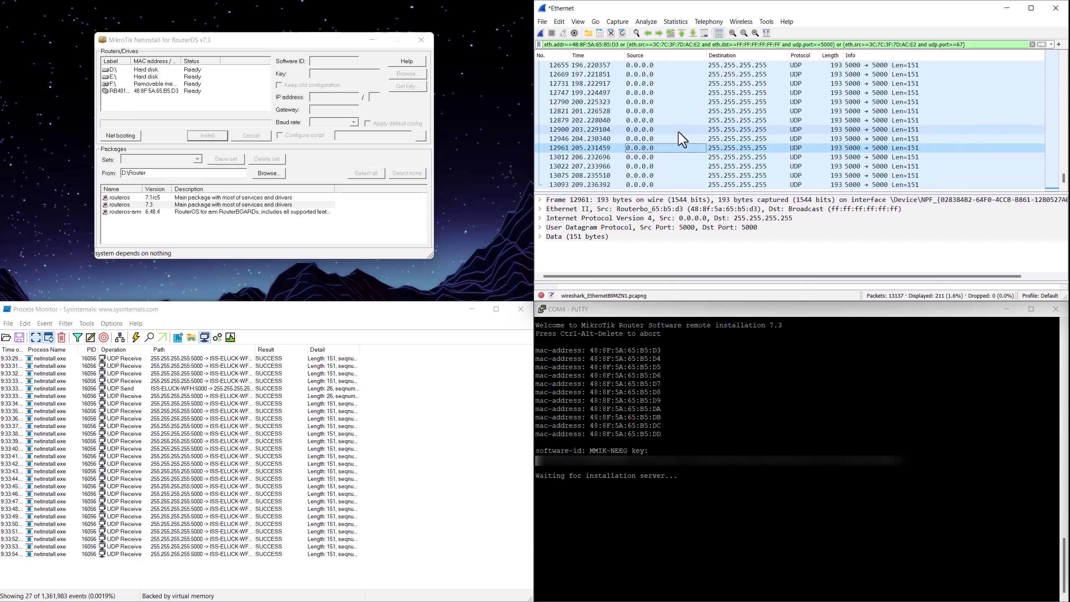
left_click(663, 90)
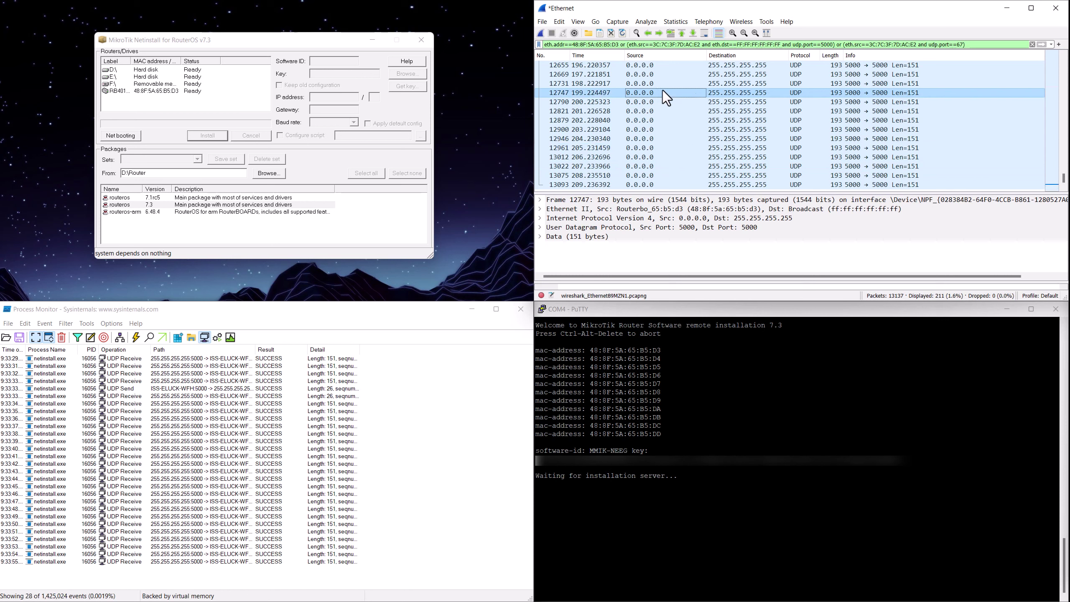
Step: Browse up and down through the captured UDP port 5000 broadcast packets
key("Down")
key("Down")
key("End")
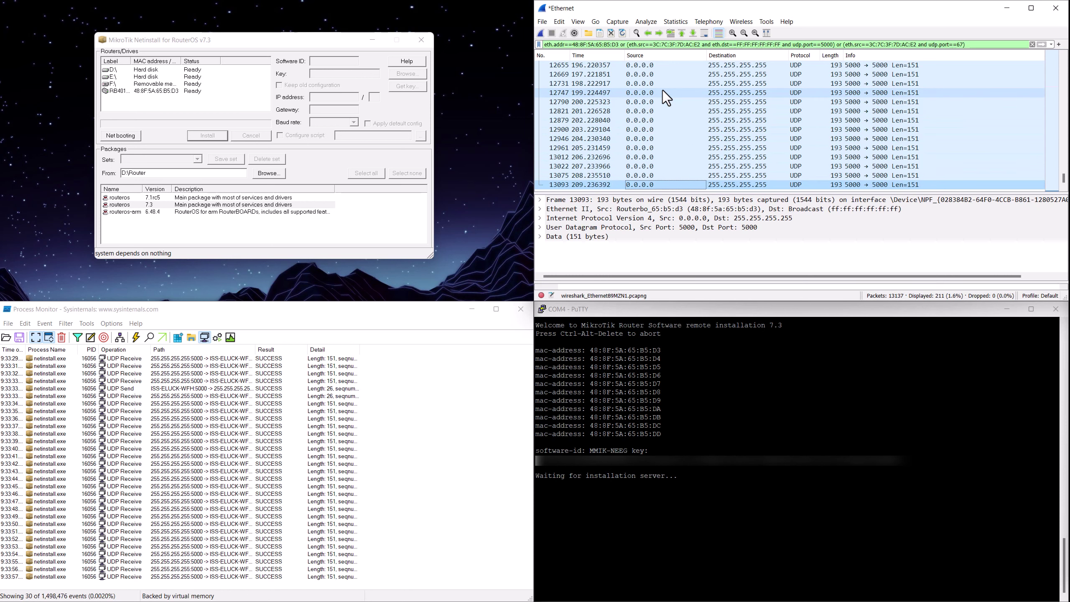
key("Up")
key("Up")
key("Up")
key("Up")
key("Up")
key("Up")
key("Up")
key("Up")
key("Up")
key("Up")
key("Up")
key("Up")
key("Up")
key("Up")
key("Up")
key("Up")
key("Up")
key("Up")
key("Up")
key("Up")
key("Up")
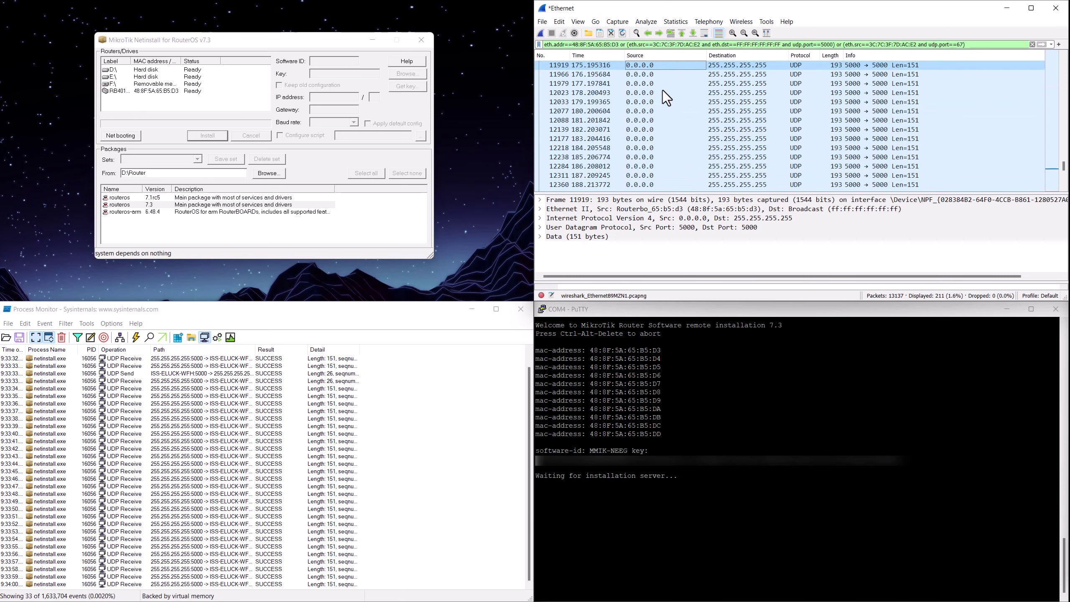
key("Up")
key("Up")
key("Up")
key("Up")
key("Up")
key("Up")
key("Up")
key("Up")
key("Up")
key("Up")
key("Up")
key("Up")
key("Up")
key("Up")
key("Up")
key("Up")
key("Up")
key("Up")
key("Up")
key("Up")
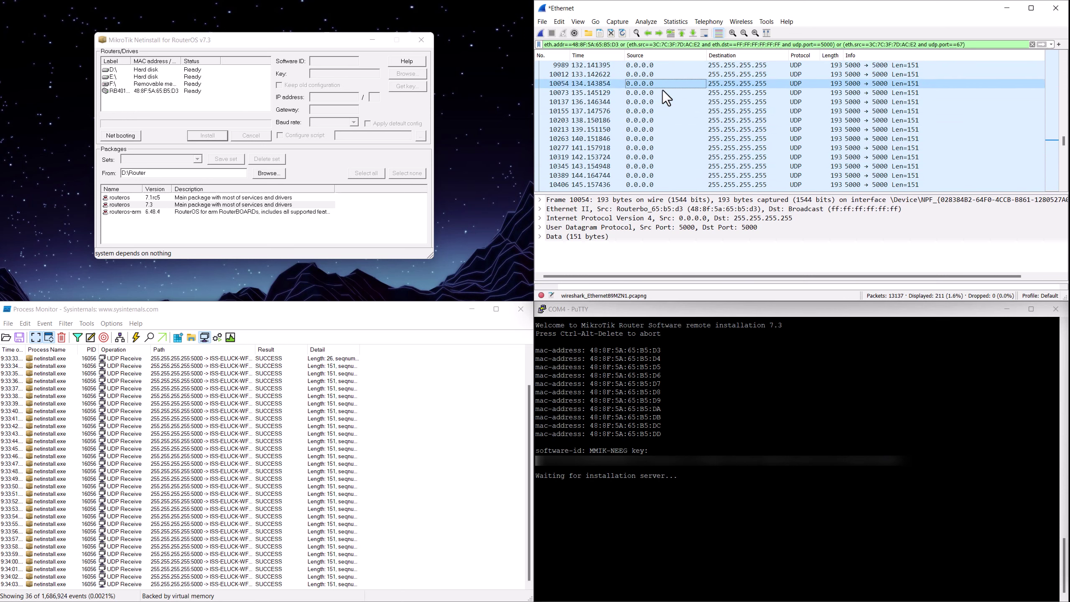
key("Down")
key("Down")
key("Down")
key("Down")
key("Down")
key("Down")
key("Down")
key("Down")
key("Down")
key("Down")
key("Down")
key("Down")
key("Down")
key("Down")
key("Down")
key("Down")
key("Down")
key("Down")
key("Down")
key("Down")
key("Down")
key("Down")
key("Down")
key("Down")
key("Down")
key("Down")
key("Down")
key("Down")
key("Down")
key("Down")
key("Down")
key("Down")
key("Down")
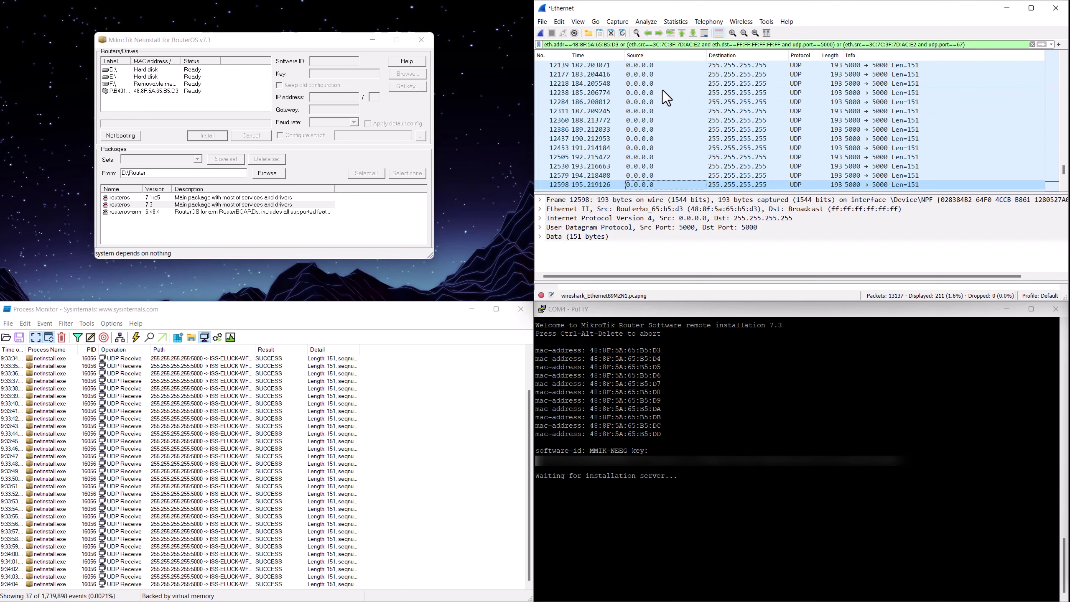
key("Up")
key("Up")
key("Up")
key("Up")
key("Up")
key("Up")
key("Up")
key("Up")
key("Up")
key("Up")
key("Up")
key("Up")
key("Up")
key("Up")
key("Up")
key("Up")
key("Up")
key("Up")
key("Up")
key("Up")
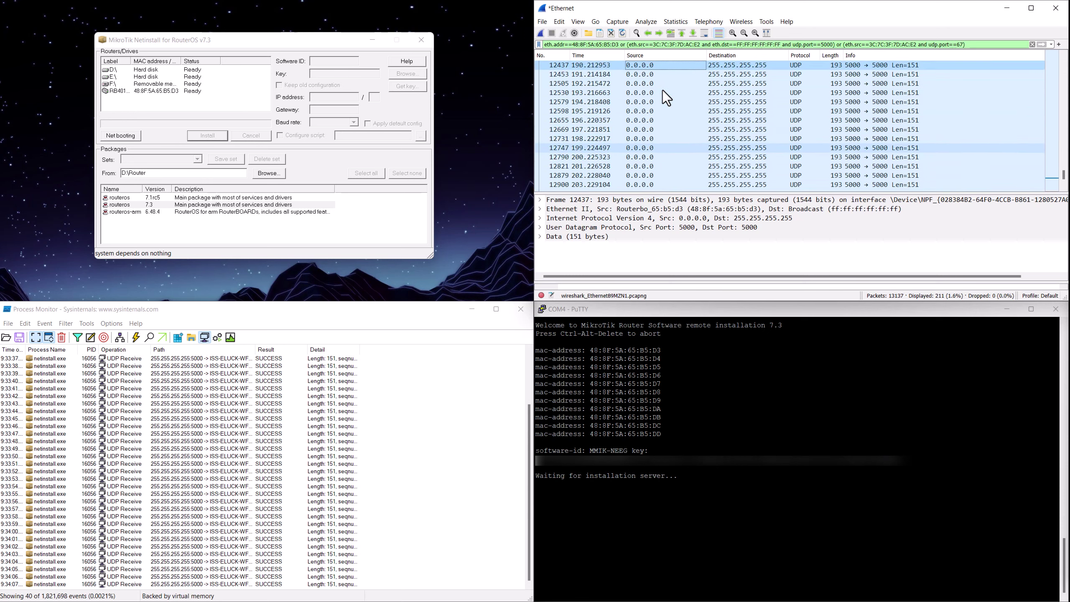
key("Down")
key("Down")
key("Down")
key("Down")
key("Down")
key("Down")
key("Down")
key("Down")
key("Down")
key("Down")
key("Down")
key("Down")
key("Down")
key("Down")
key("Down")
key("Down")
key("Down")
key("Down")
key("Down")
key("Down")
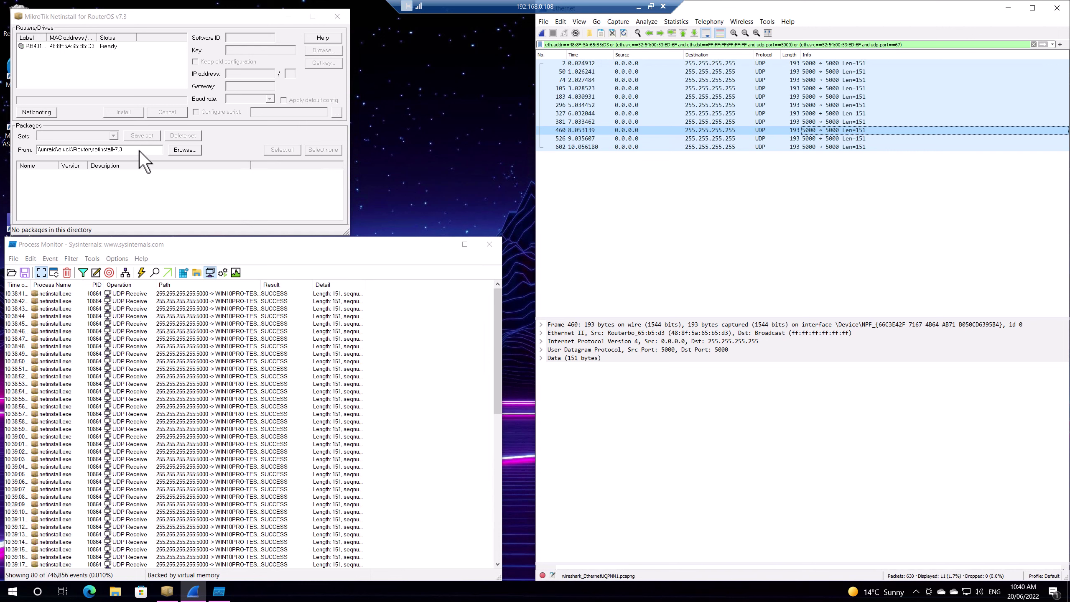
Step: Under Net booting, enable the boot server with client IP address 192.168.0.100
left_click(36, 112)
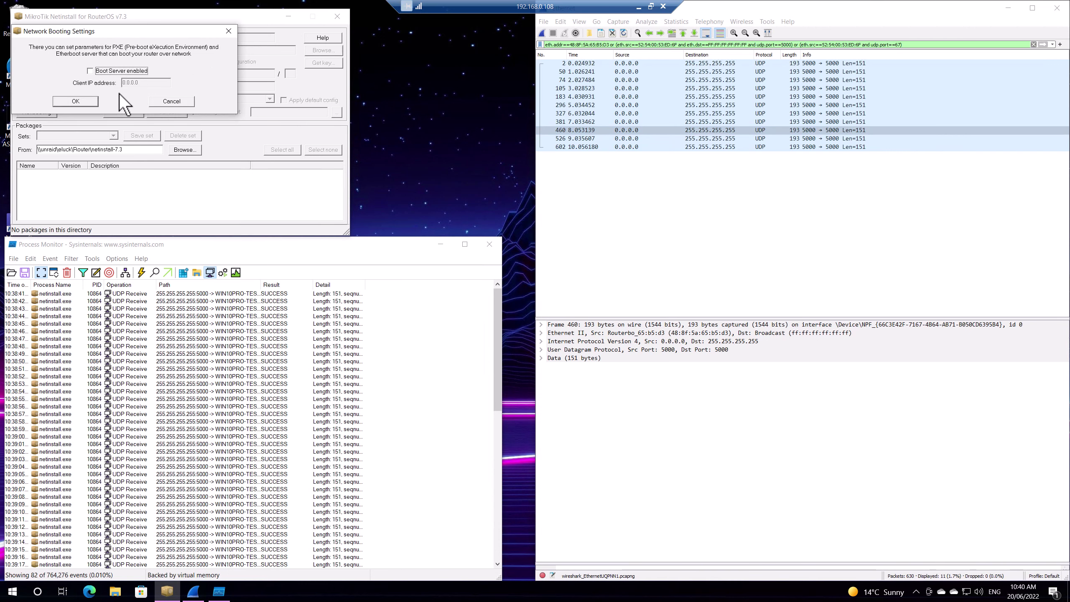
left_click(107, 73)
key("Tab")
type("192.168")
type(".0.100")
key("Return")
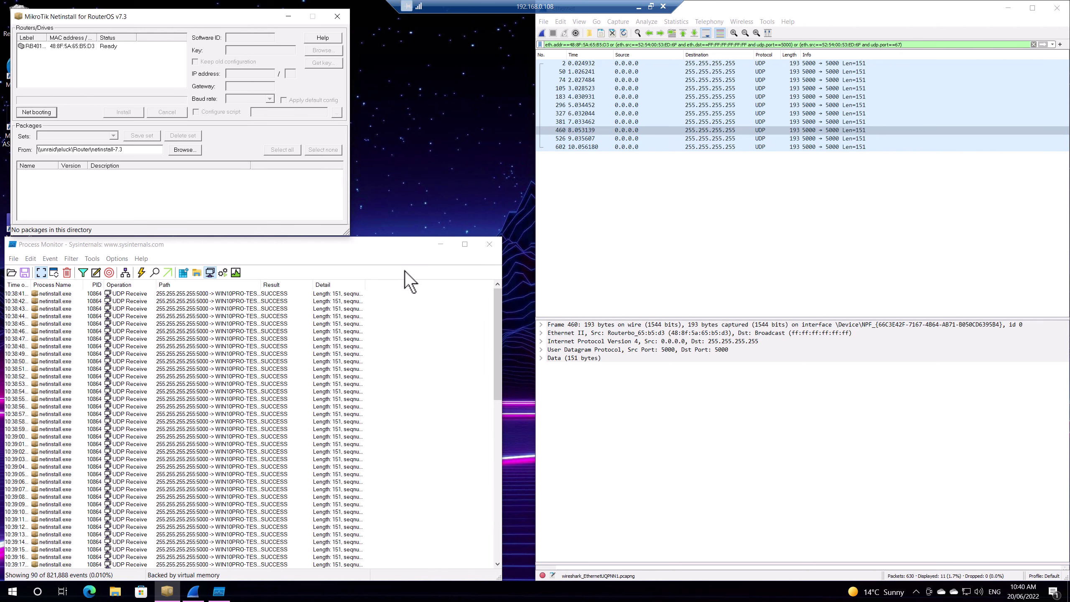
Step: Restart the Wireshark capture without saving the old one, then minimize the remote desktop bar
left_click(543, 33)
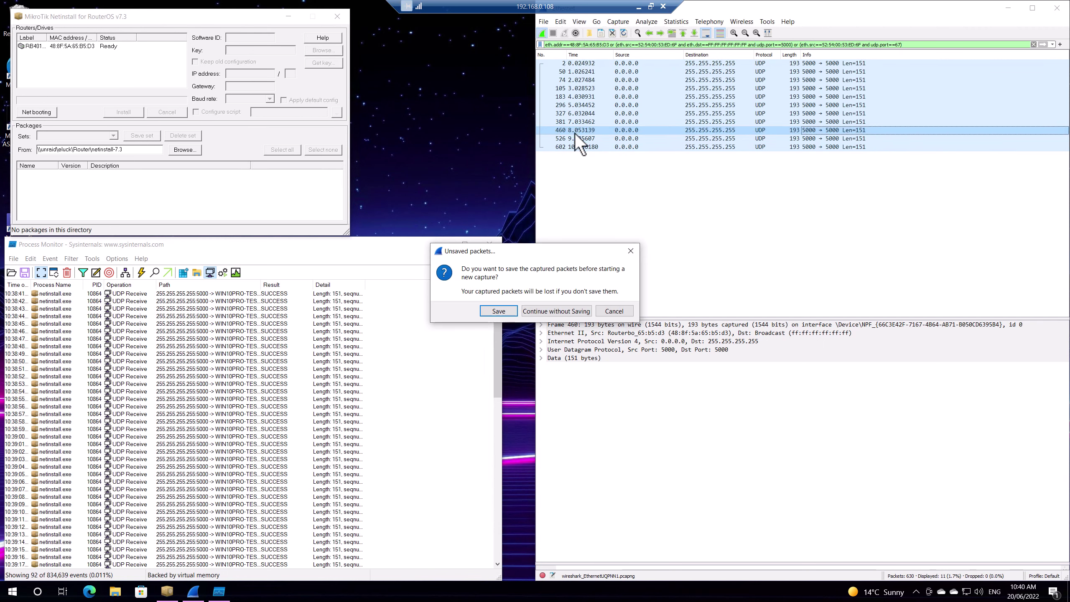
left_click(548, 311)
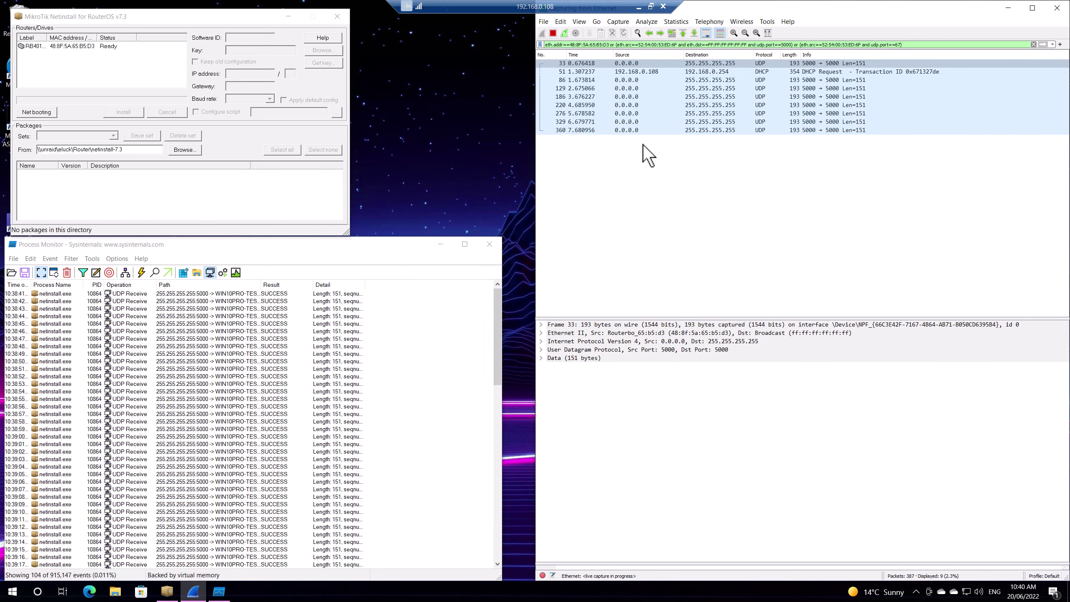
left_click(639, 6)
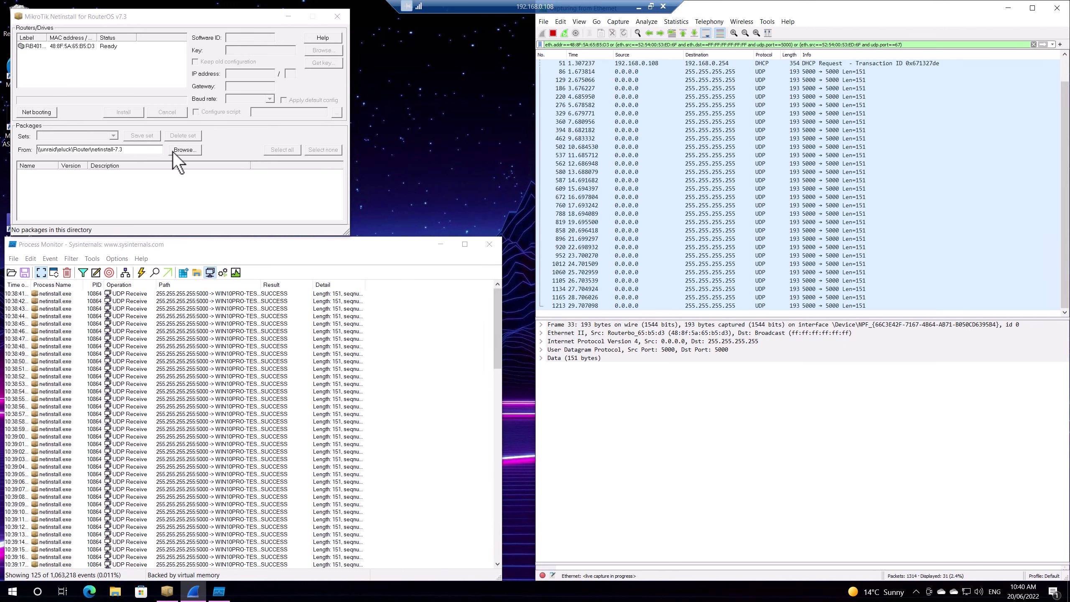
Step: Select the detected router, restart Wireshark's capture without saving, and clear Process Monitor's events
left_click(65, 44)
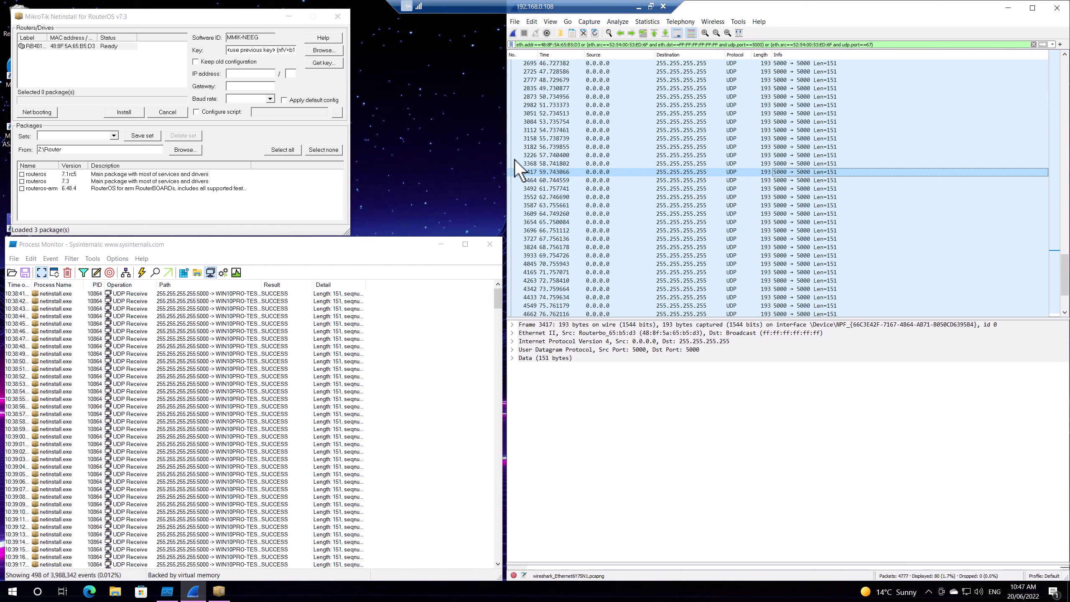
left_click(514, 34)
left_click(556, 310)
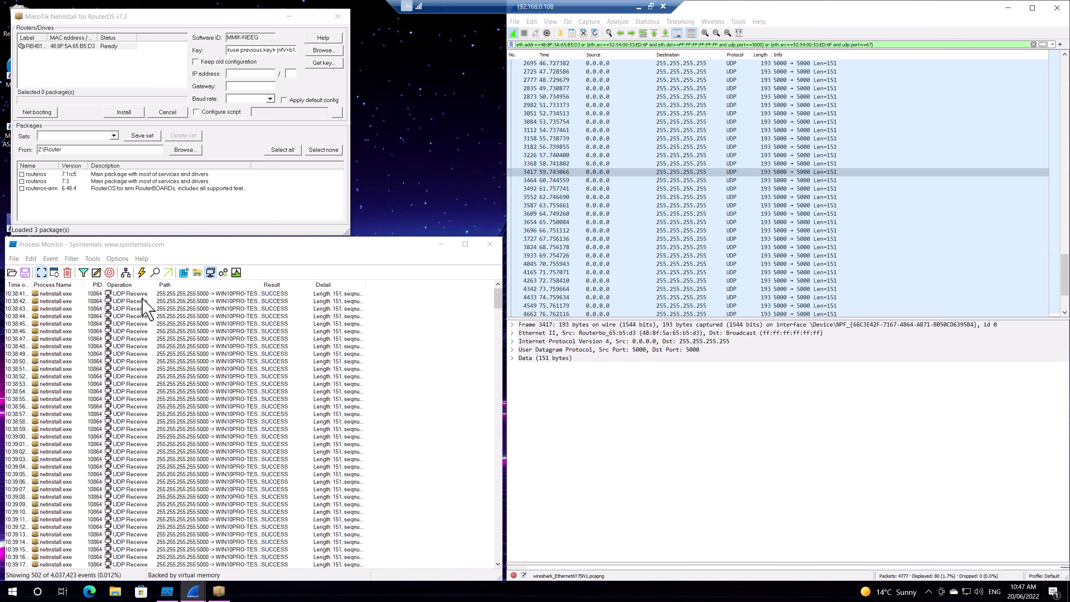
left_click(67, 272)
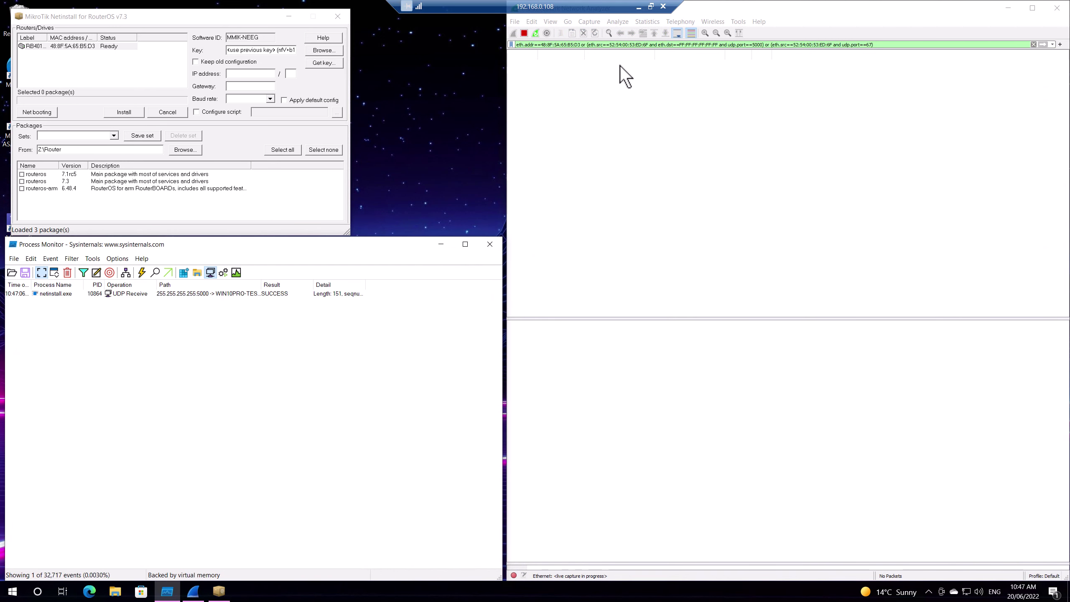
Step: Install the routeros 7.3 package on the selected router with Keep old configuration checked
left_click(681, 64)
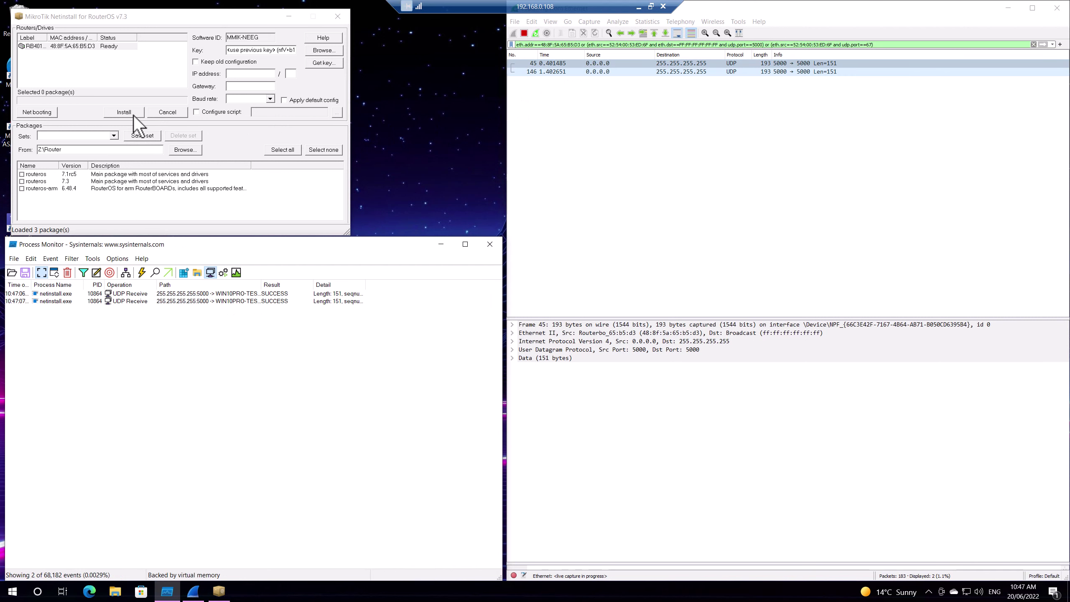
left_click(36, 47)
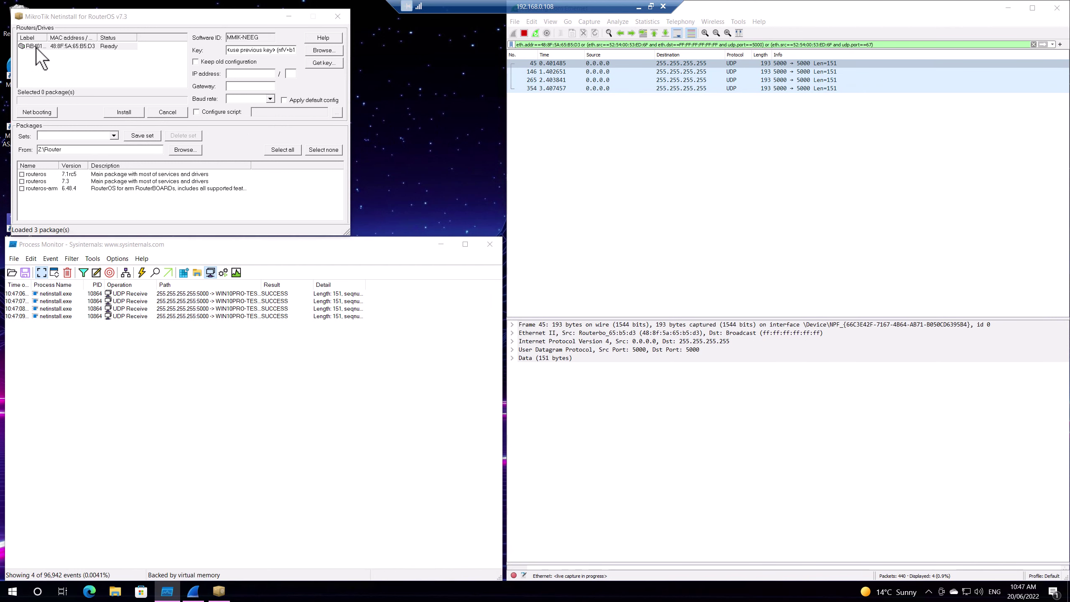
left_click(22, 181)
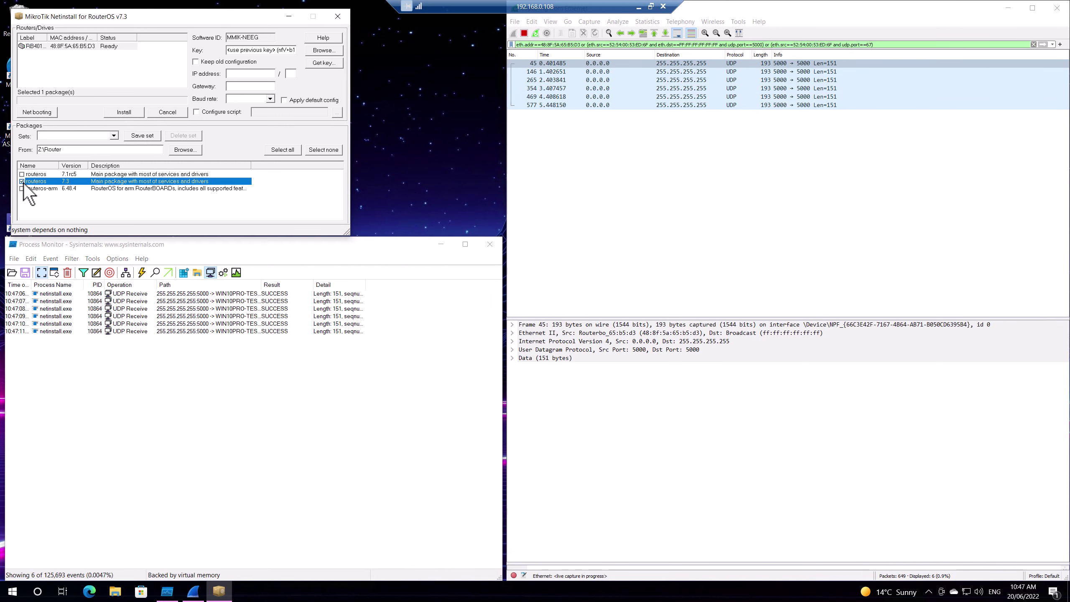
left_click(196, 62)
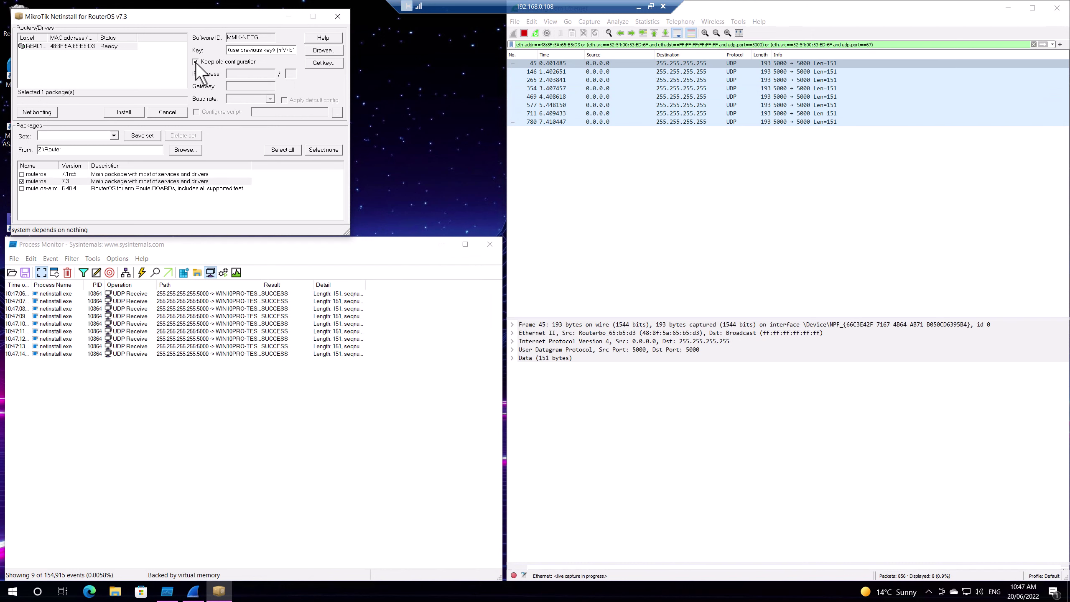
left_click(125, 112)
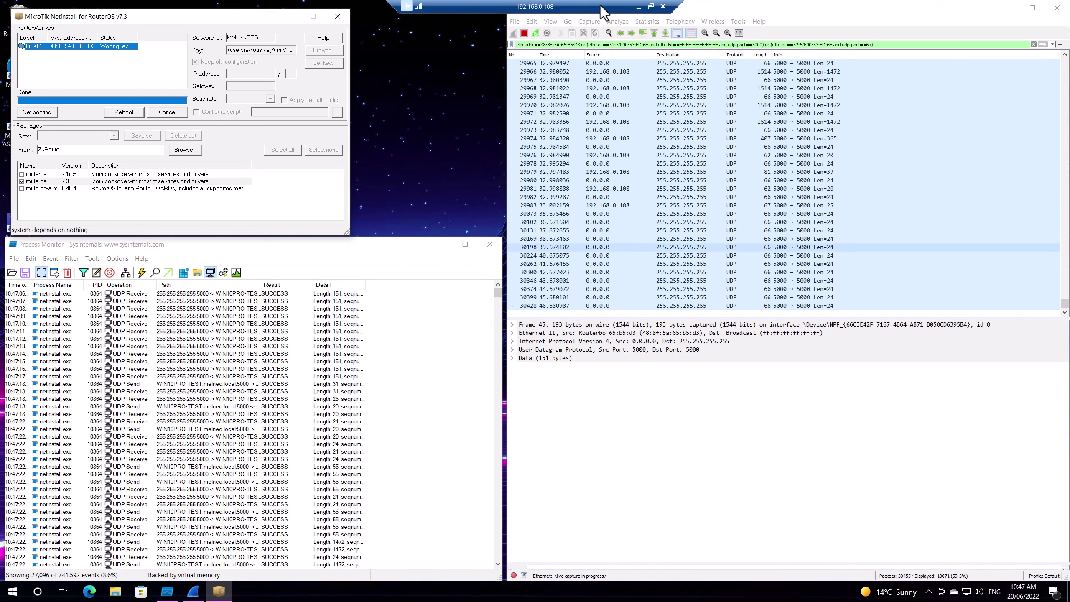
Step: Check the router's PuTTY COM4 console, then reboot the router from Netinstall
left_click(639, 7)
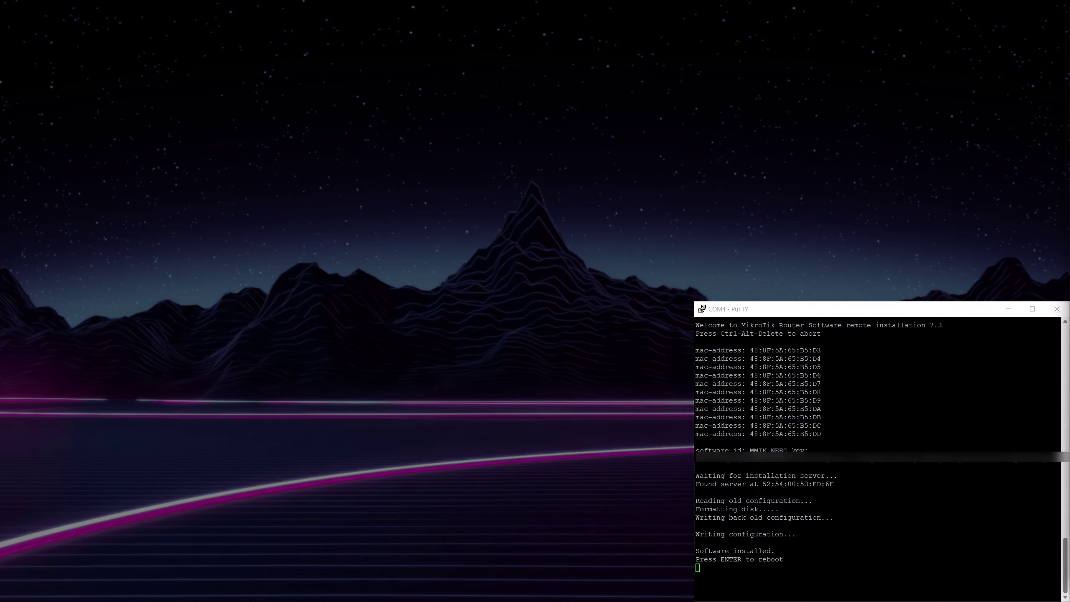
key("alt+Tab")
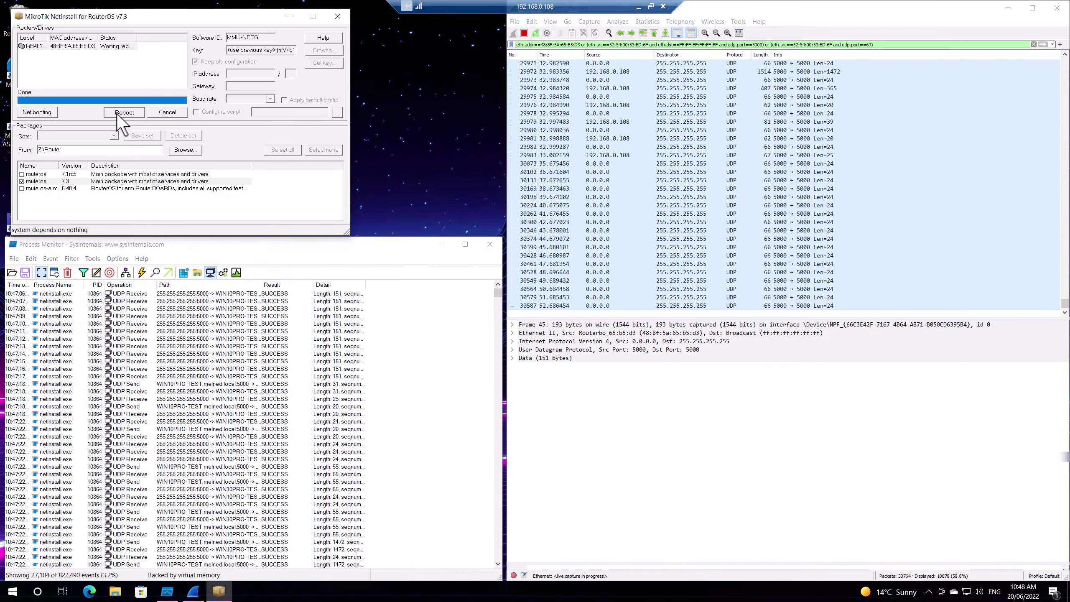
left_click(118, 114)
left_click(638, 6)
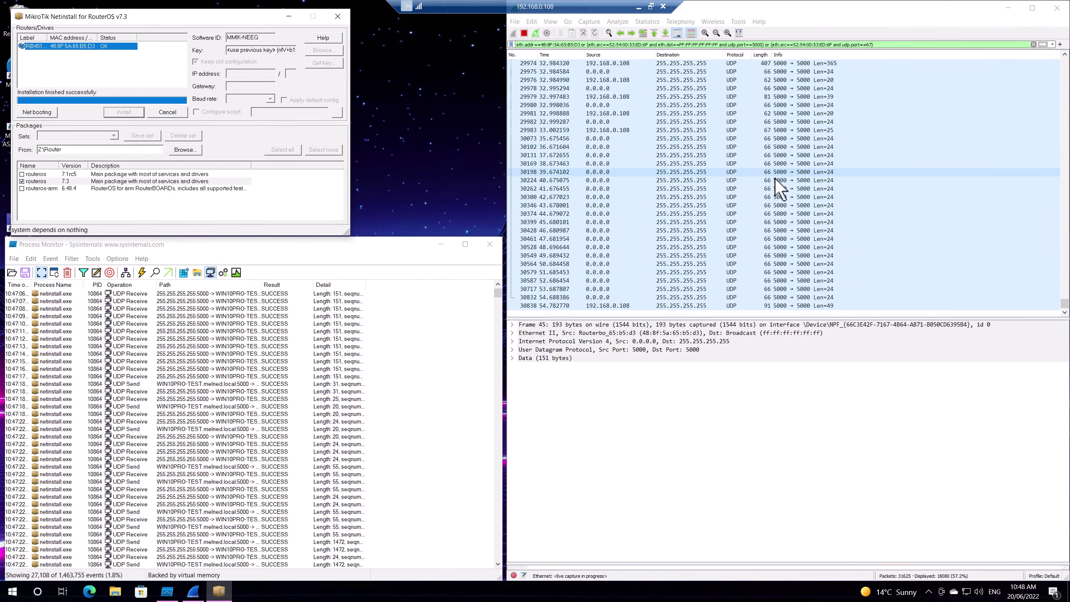
Step: Stop the Wireshark capture, inspect a netinstall UDP Send event, and minimize Process Monitor
left_click(524, 33)
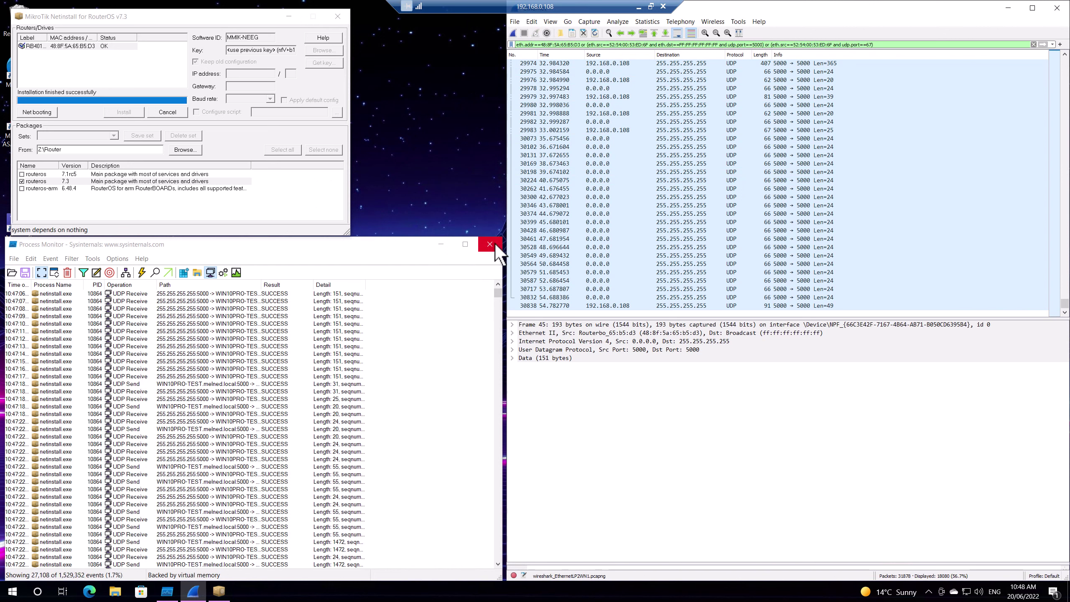
left_click(122, 383)
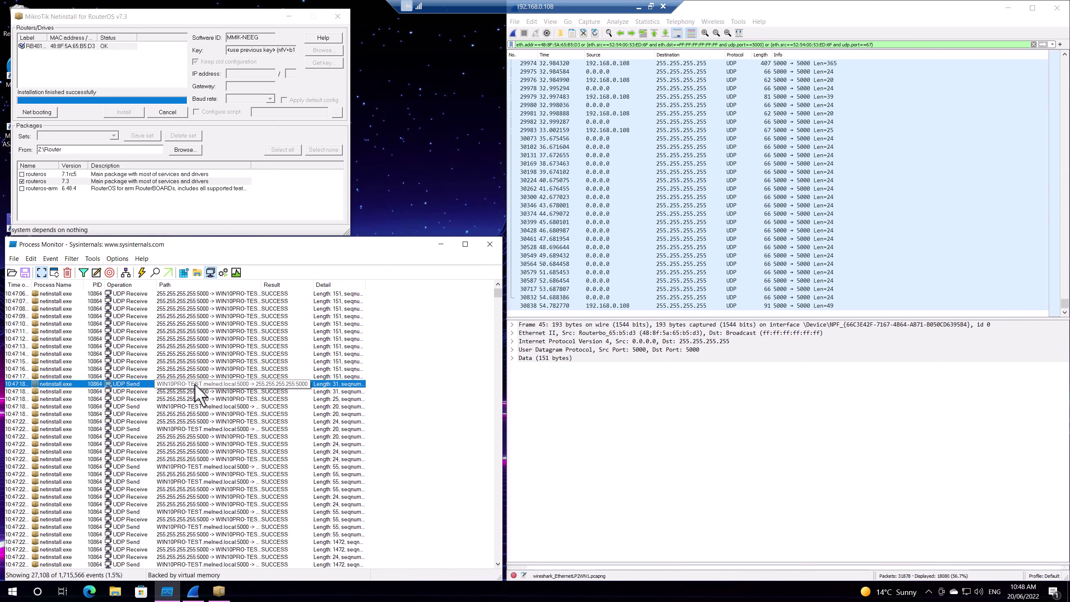
left_click(441, 245)
left_click(749, 188)
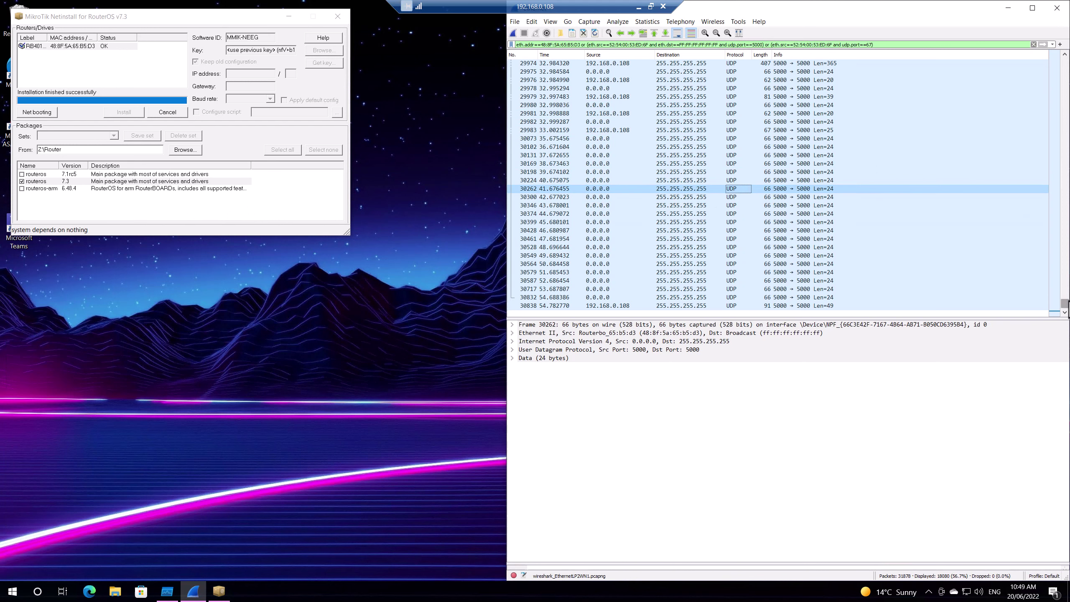
Step: Scroll to the top of the packet list and step through broadcast packets 888 to 999
left_click_drag(1064, 303, 1064, 61)
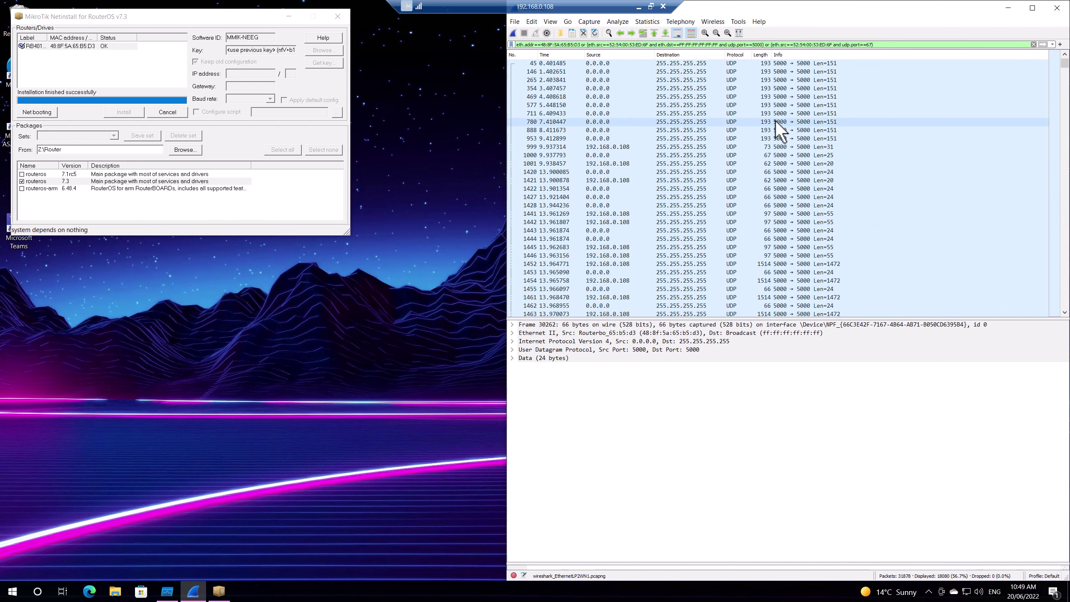
left_click(609, 145)
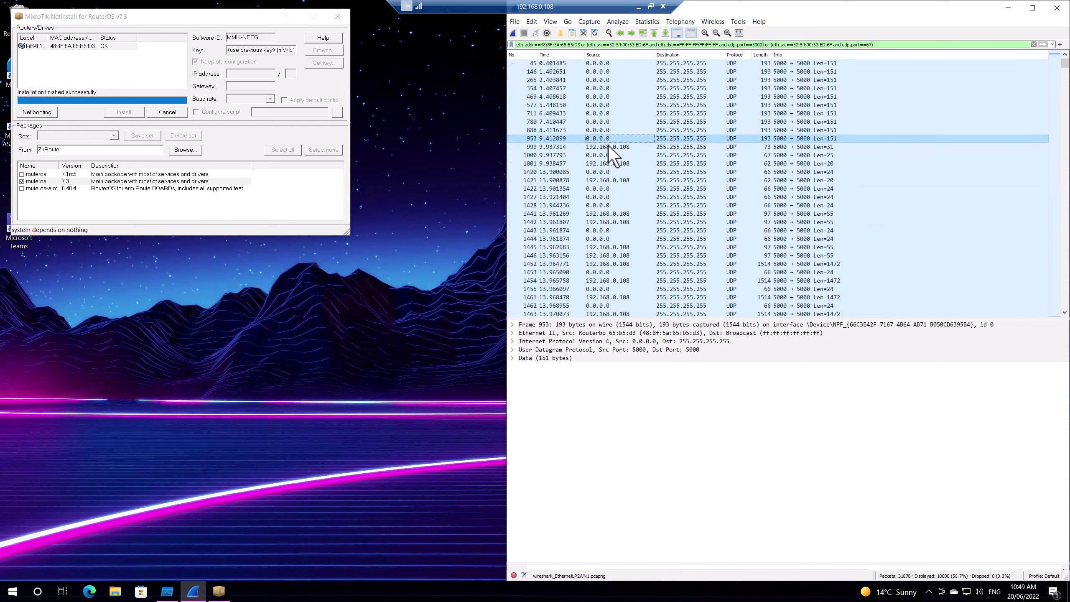
left_click(829, 137)
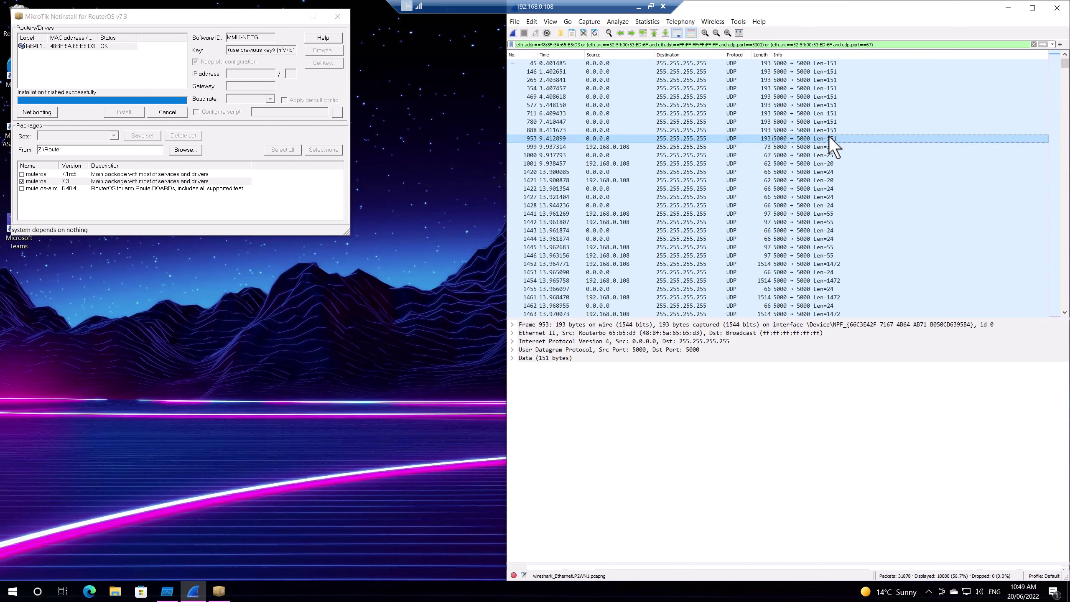
key("Up")
key("Up")
key("Up")
key("Up")
key("Up")
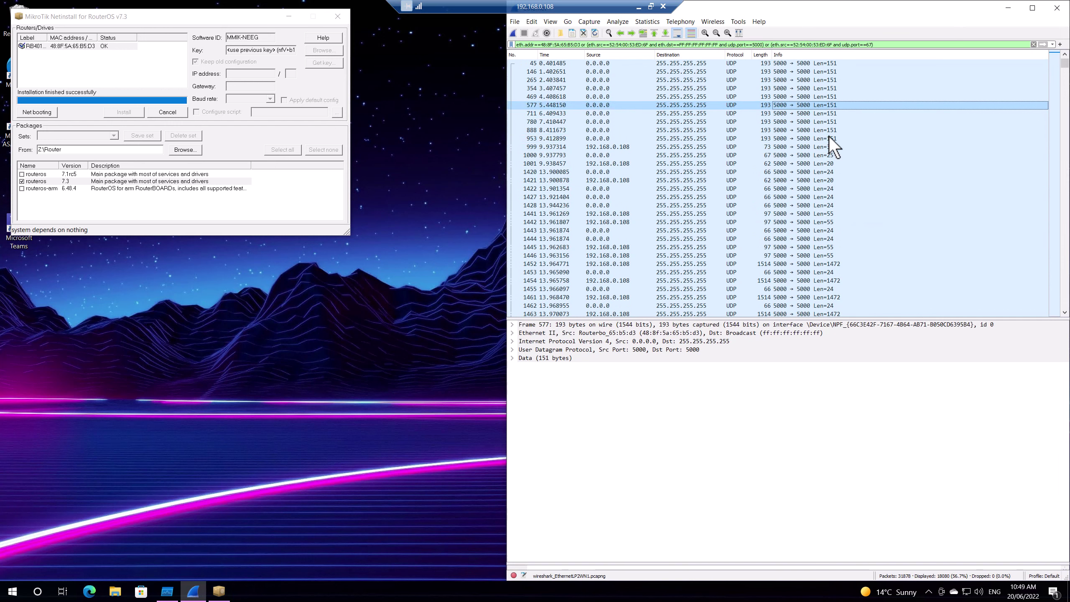
key("Down")
key("Down")
key("Down")
key("Down")
key("Down")
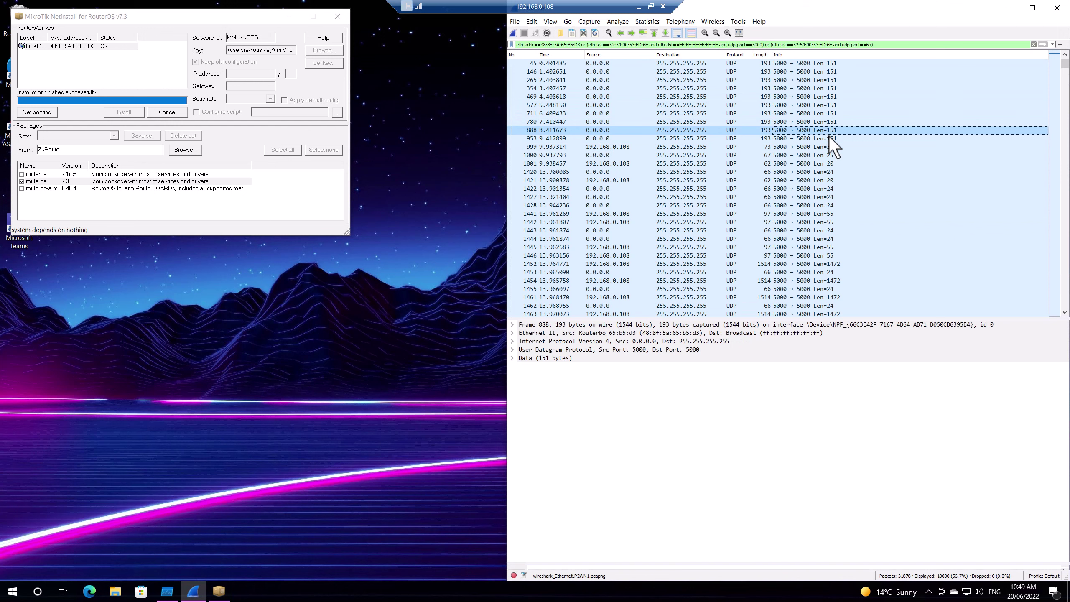
key("Up")
key("Down")
key("Down")
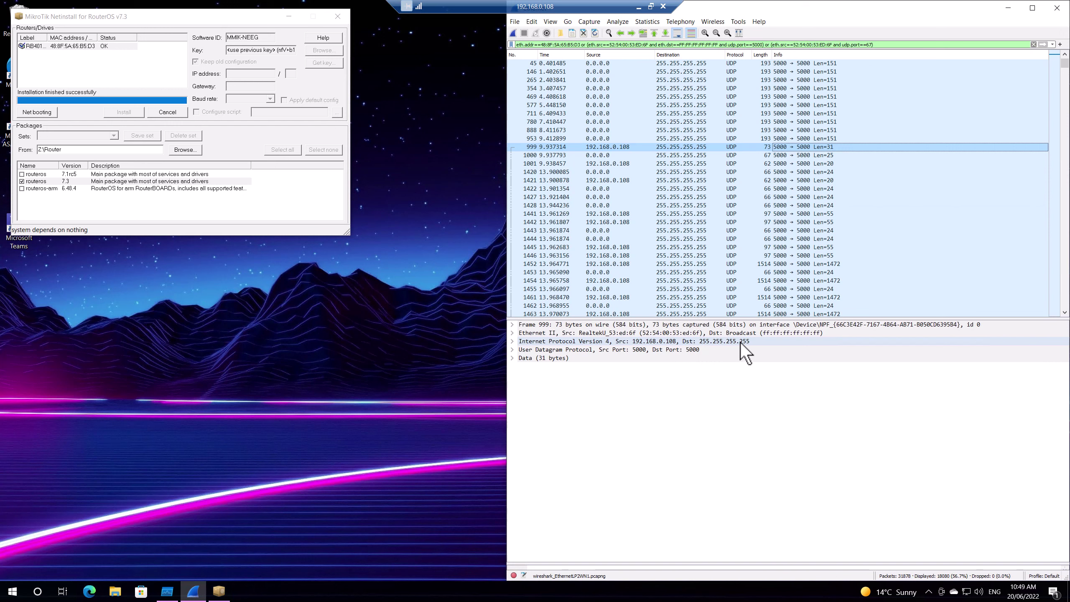
Step: Expand the Data section and inspect payloads of packets 1000 through 1455
left_click(513, 355)
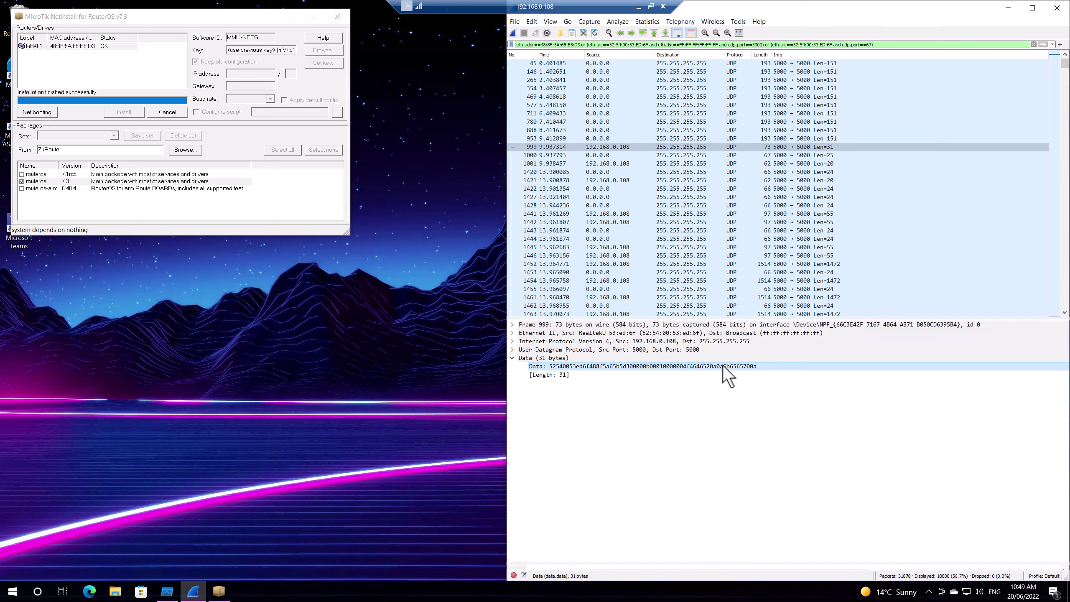
left_click(650, 155)
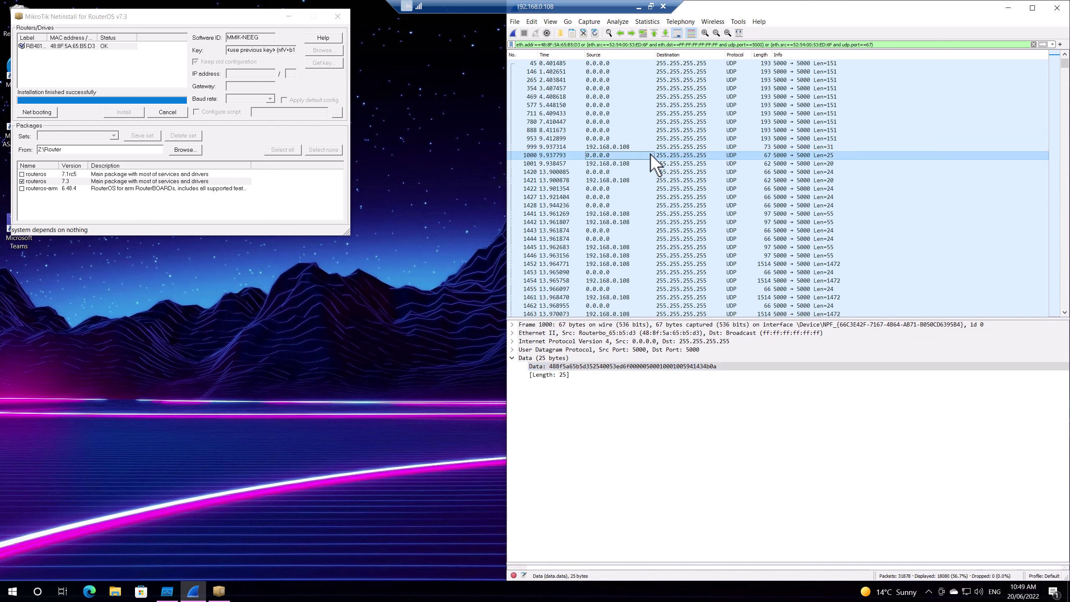
left_click(716, 171)
left_click(725, 205)
left_click(731, 239)
left_click(789, 262)
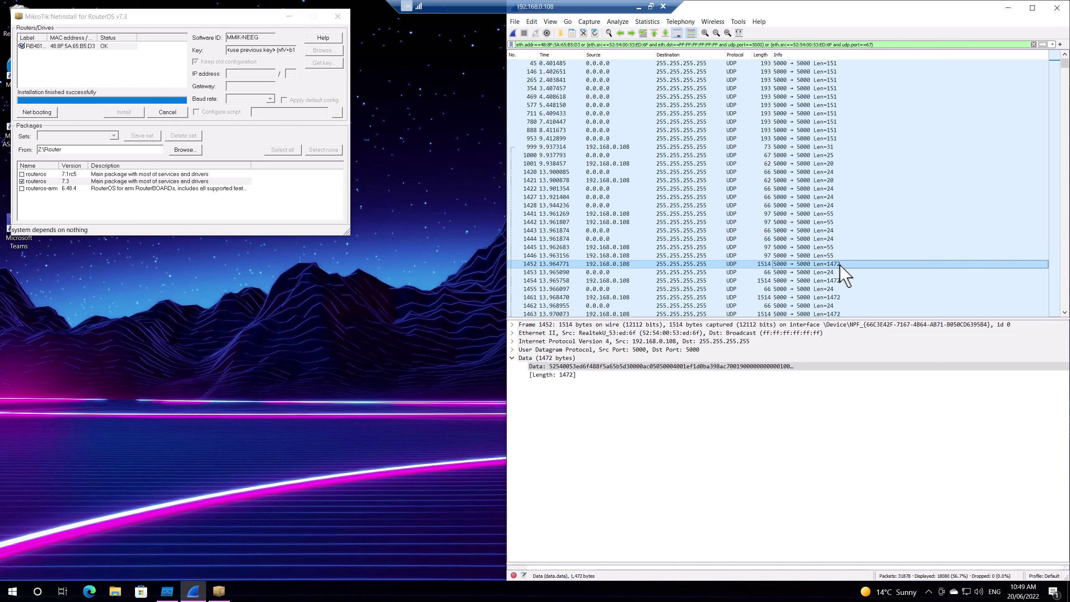
left_click(835, 272)
left_click(829, 281)
double_click(828, 292)
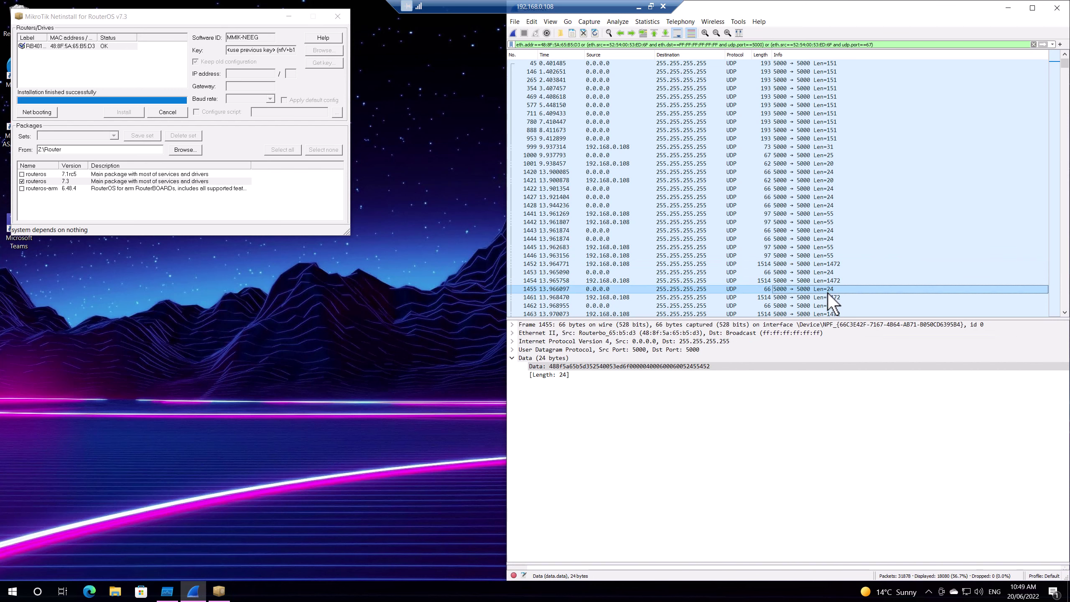
left_click(748, 57)
scroll(801, 174, "down", 3)
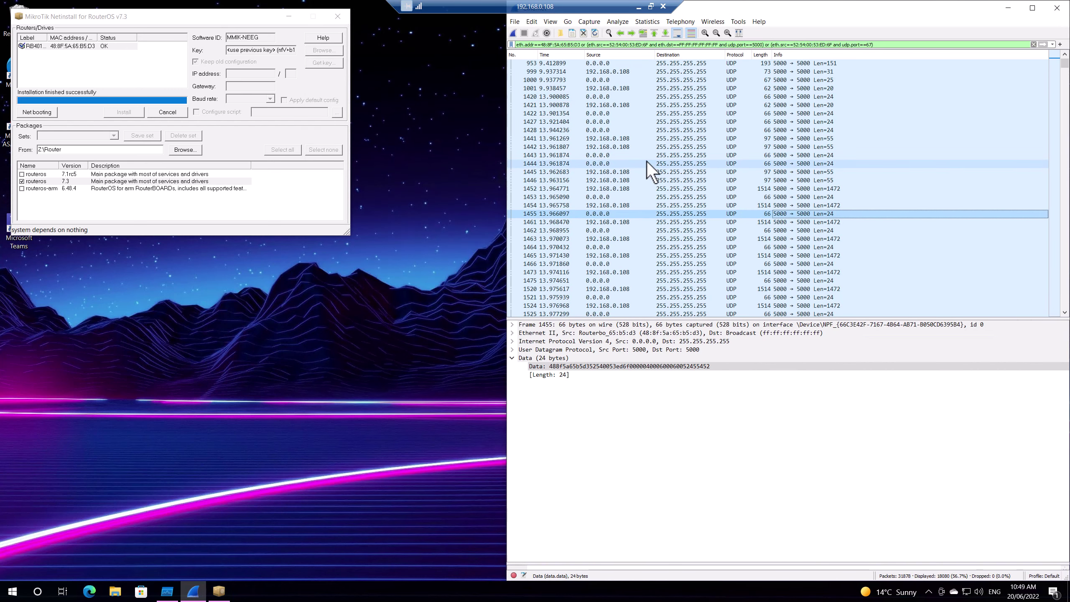
Step: Follow packet 1452's UDP stream and scroll to routeros-7.3-arm.npk being transferred
left_click(671, 188)
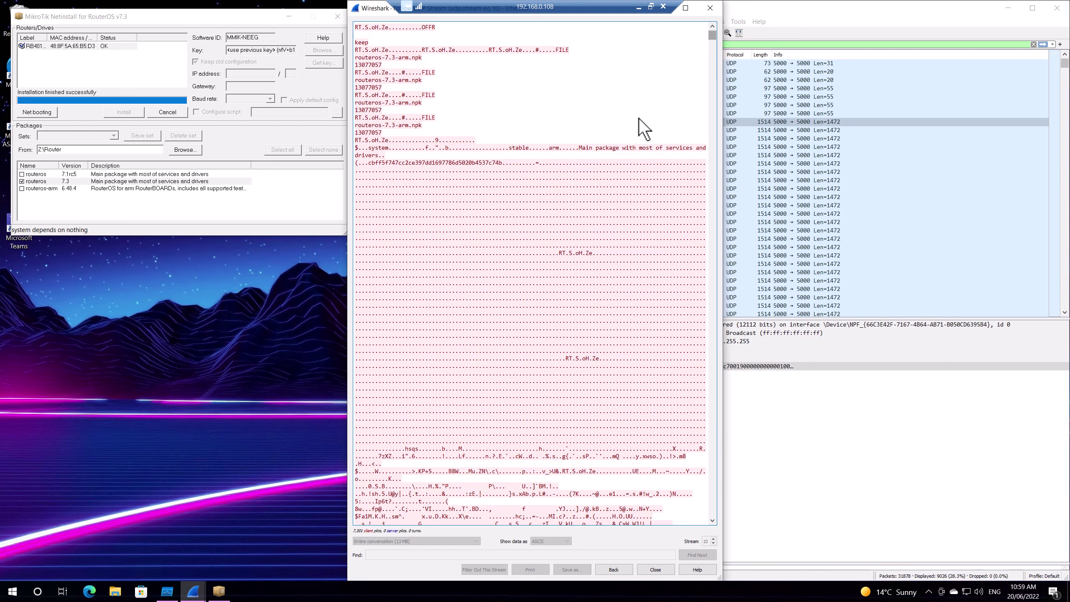
scroll(707, 500, "down", 4)
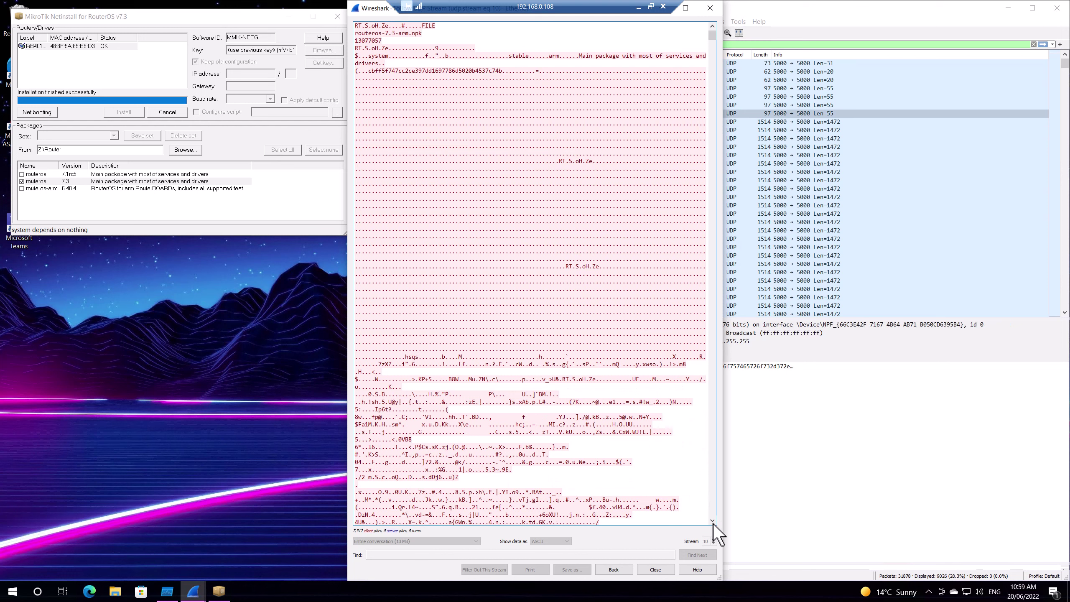